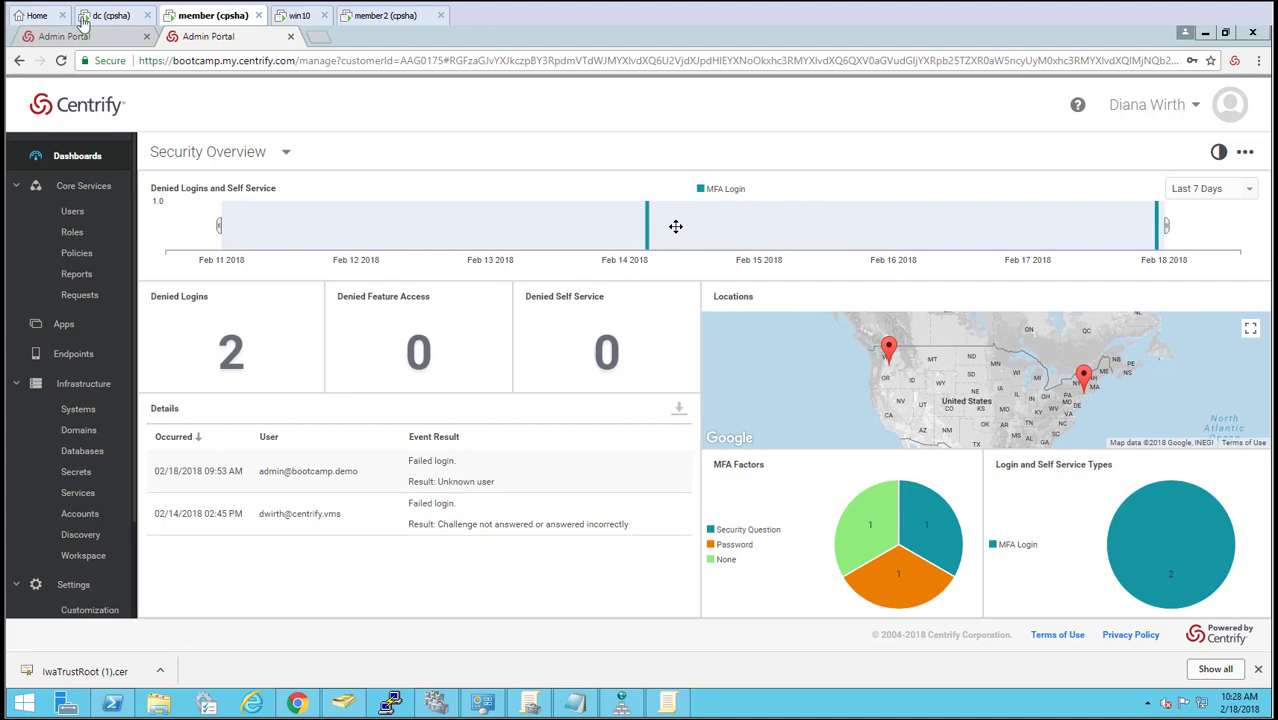
Cycle through the dc, win10 and member2 sessions, then bring up the GPO Deployment Checklist on member.
left_click(112, 20)
left_click(212, 18)
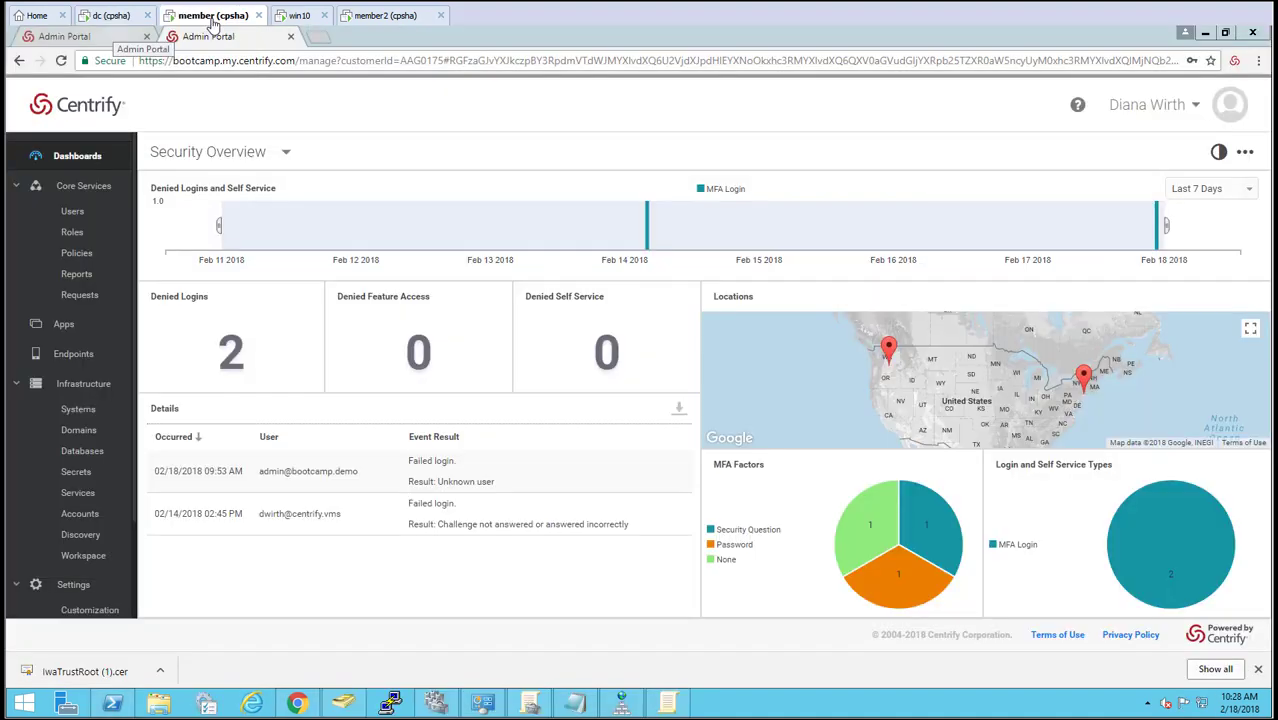
left_click(298, 17)
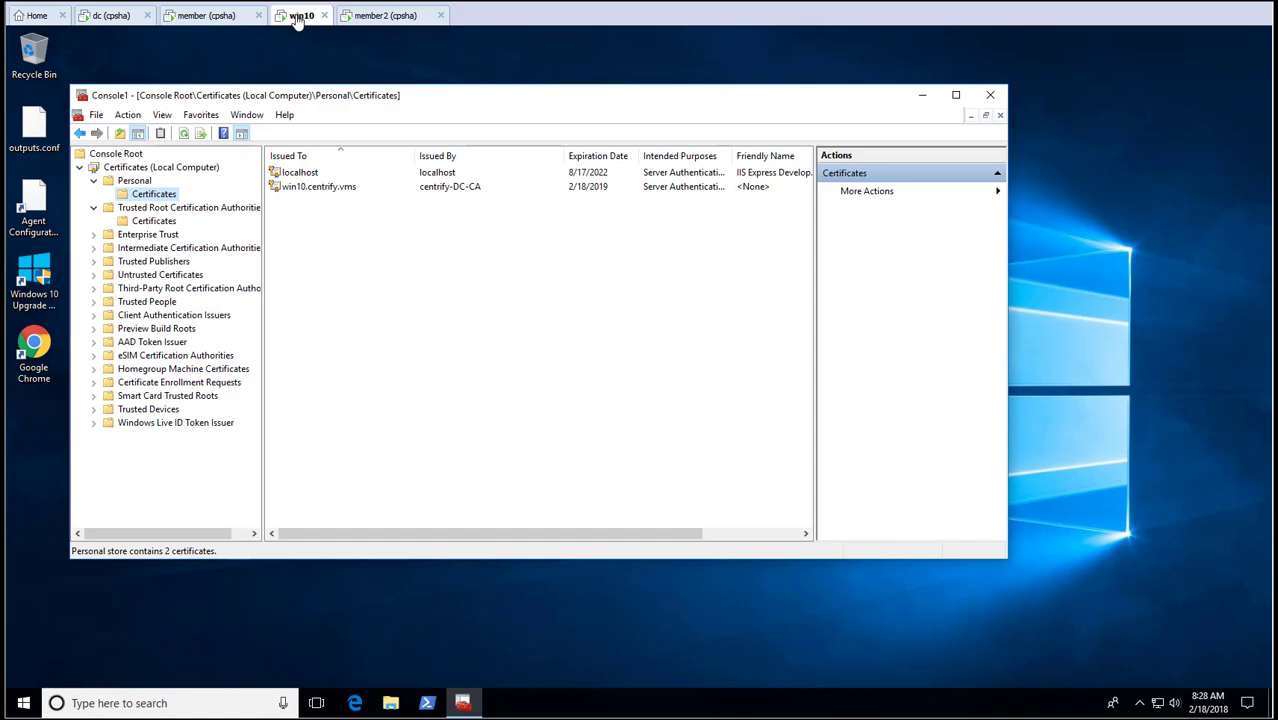
left_click(385, 17)
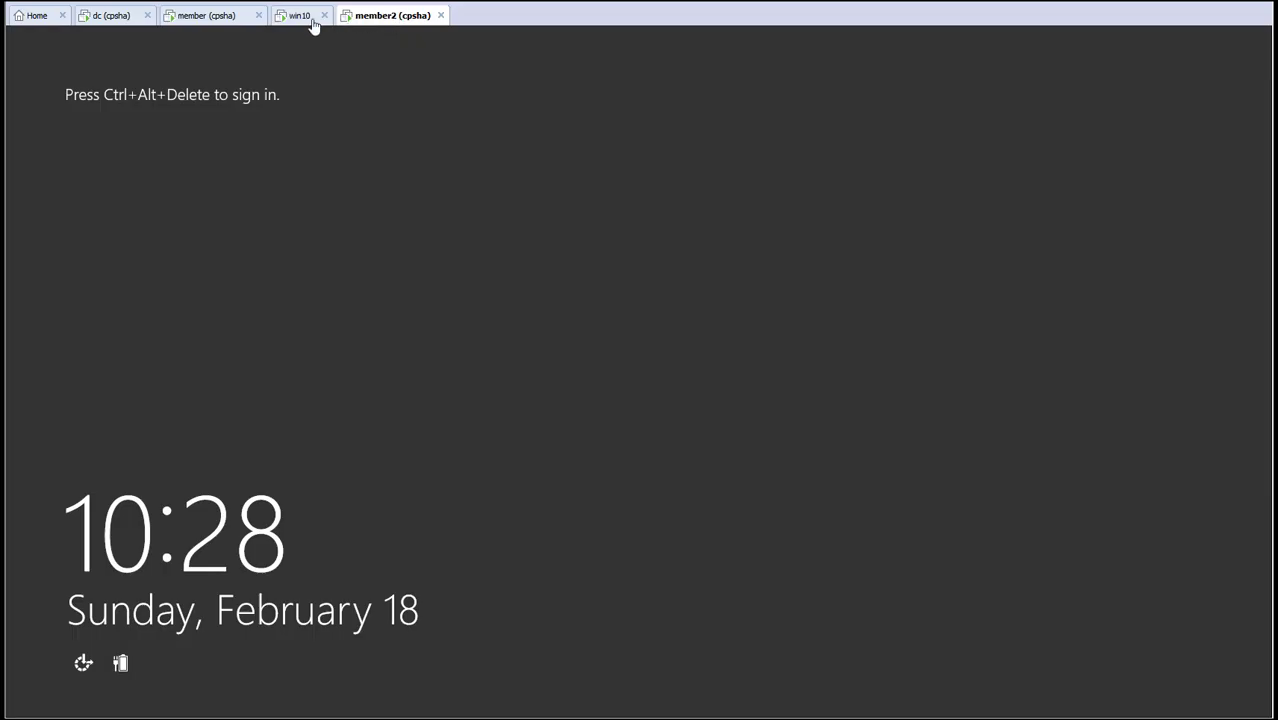
left_click(124, 20)
left_click(205, 17)
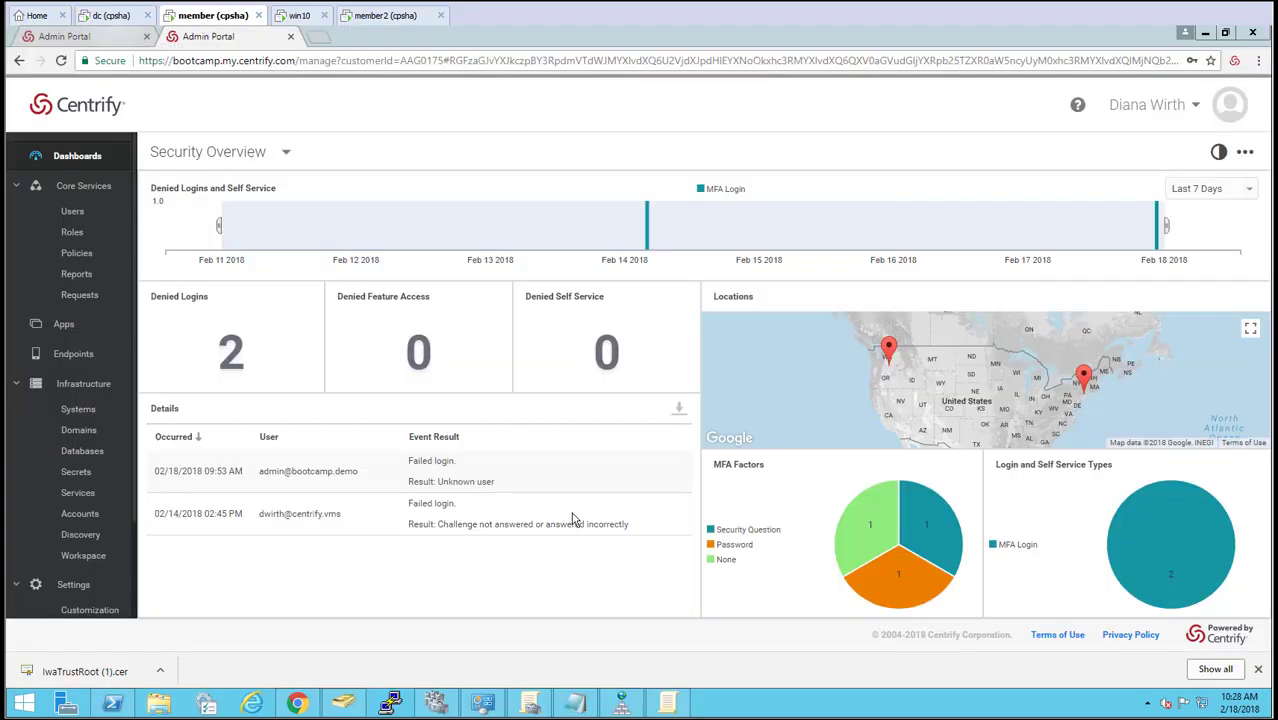
left_click(575, 704)
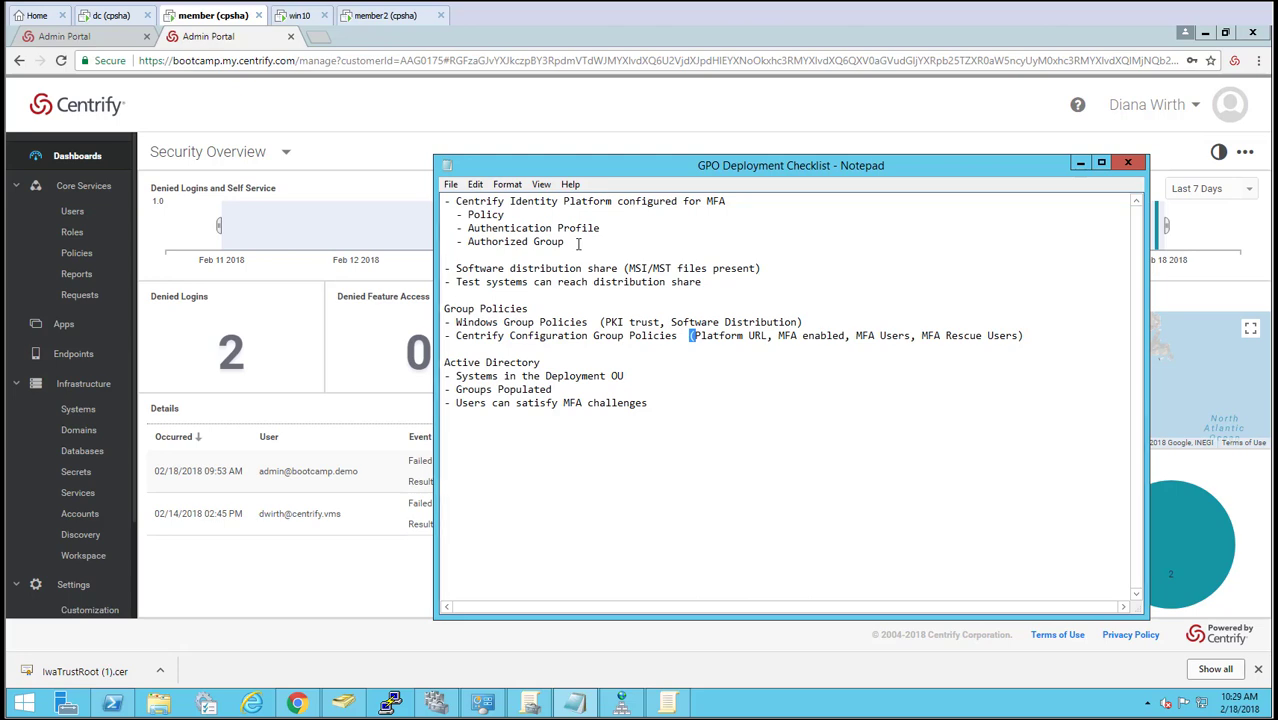
Review the Default Policy's UNIX and Windows Servers, then Windows Workstations, login policies.
left_click(77, 256)
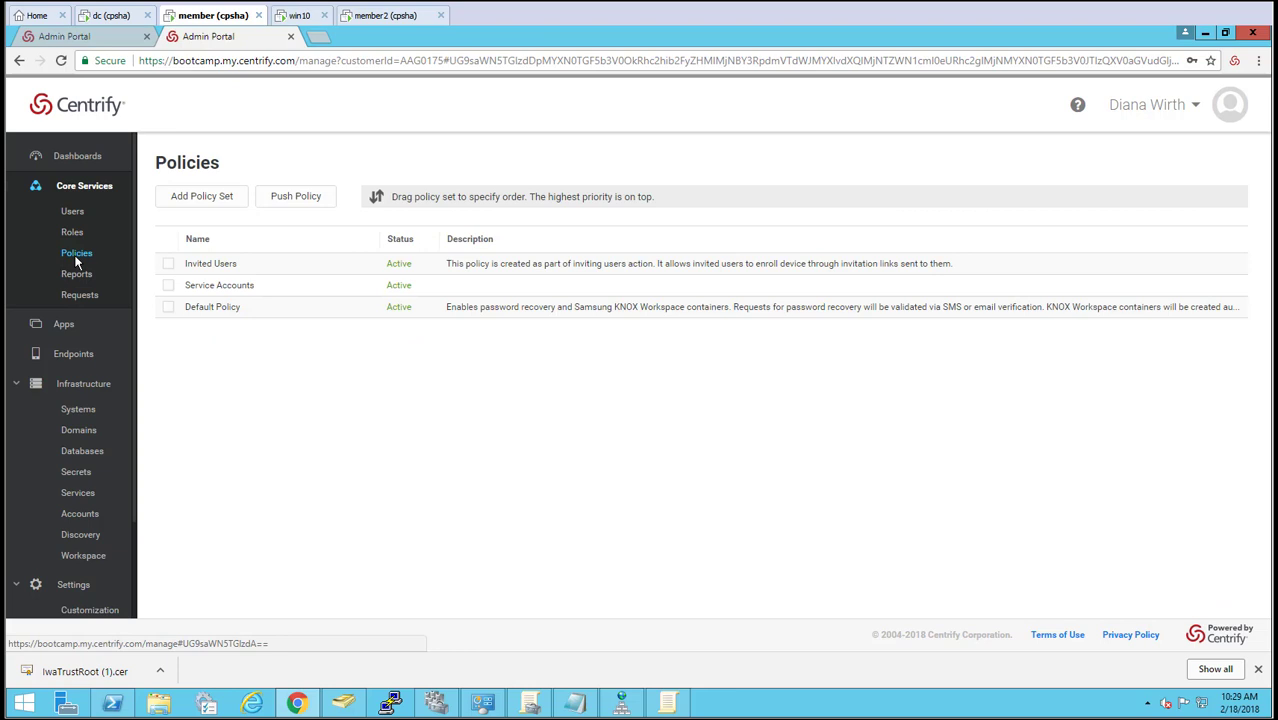
left_click(226, 310)
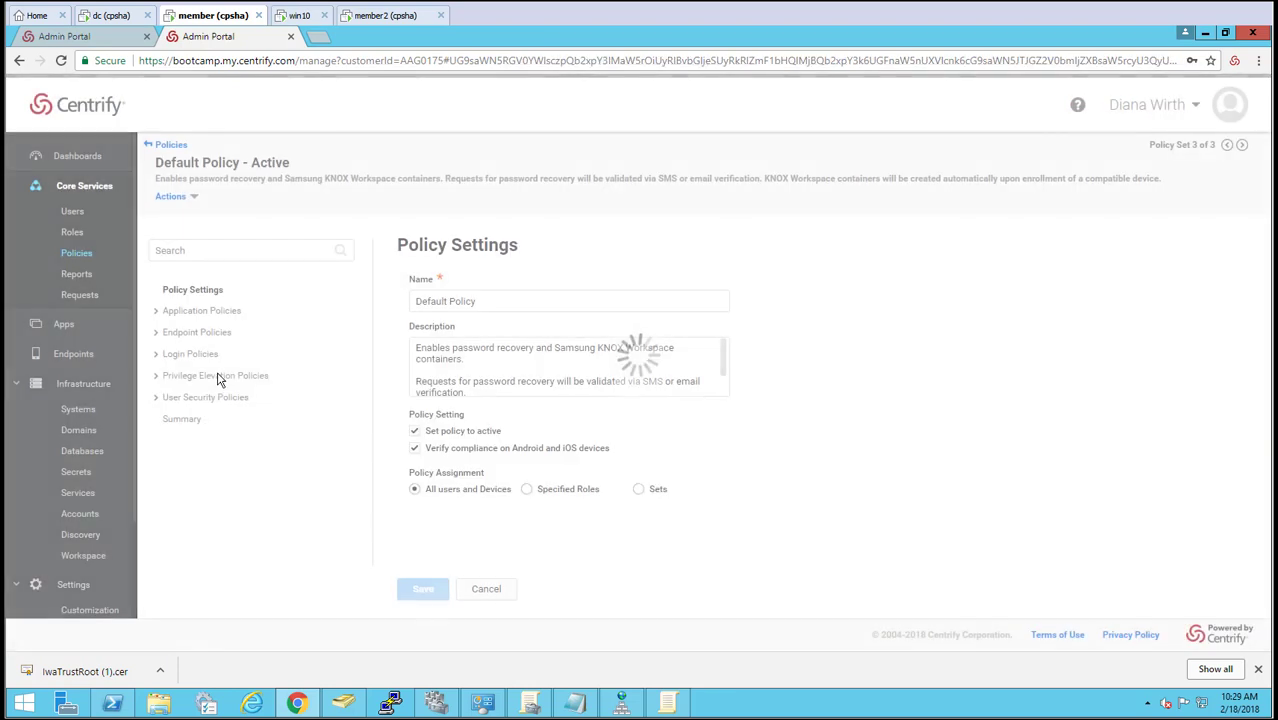
left_click(157, 356)
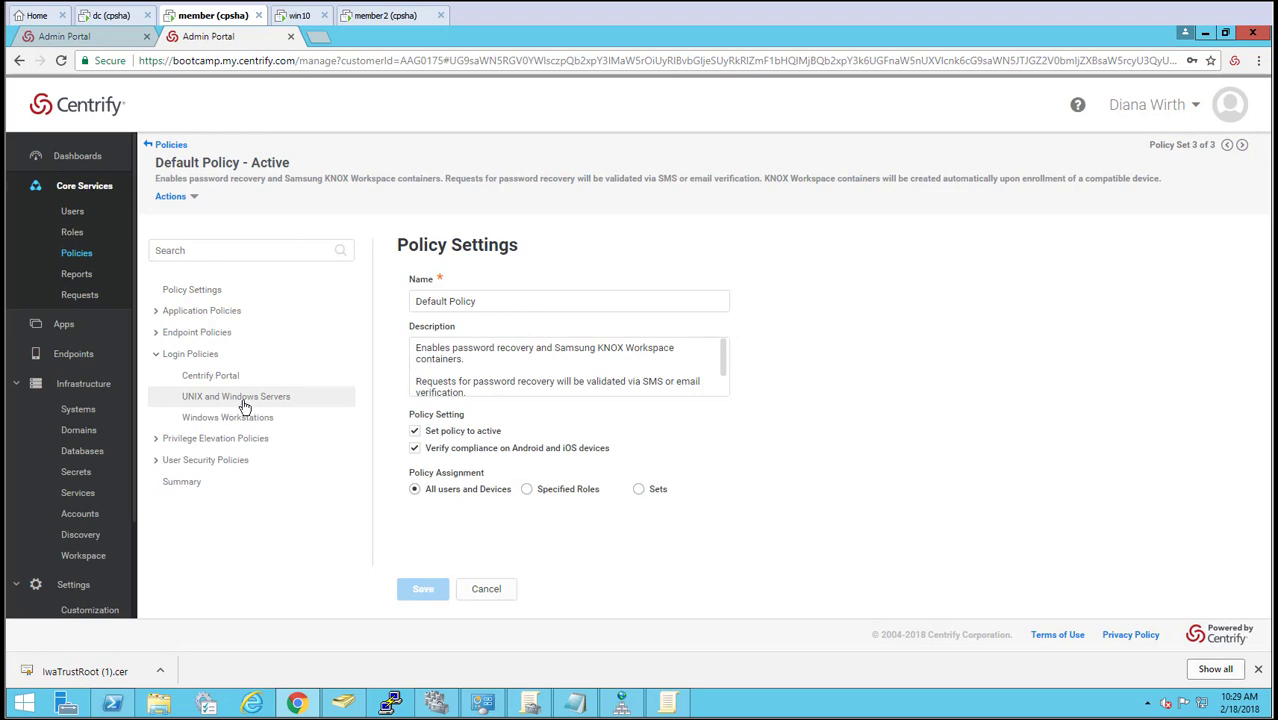
left_click(279, 399)
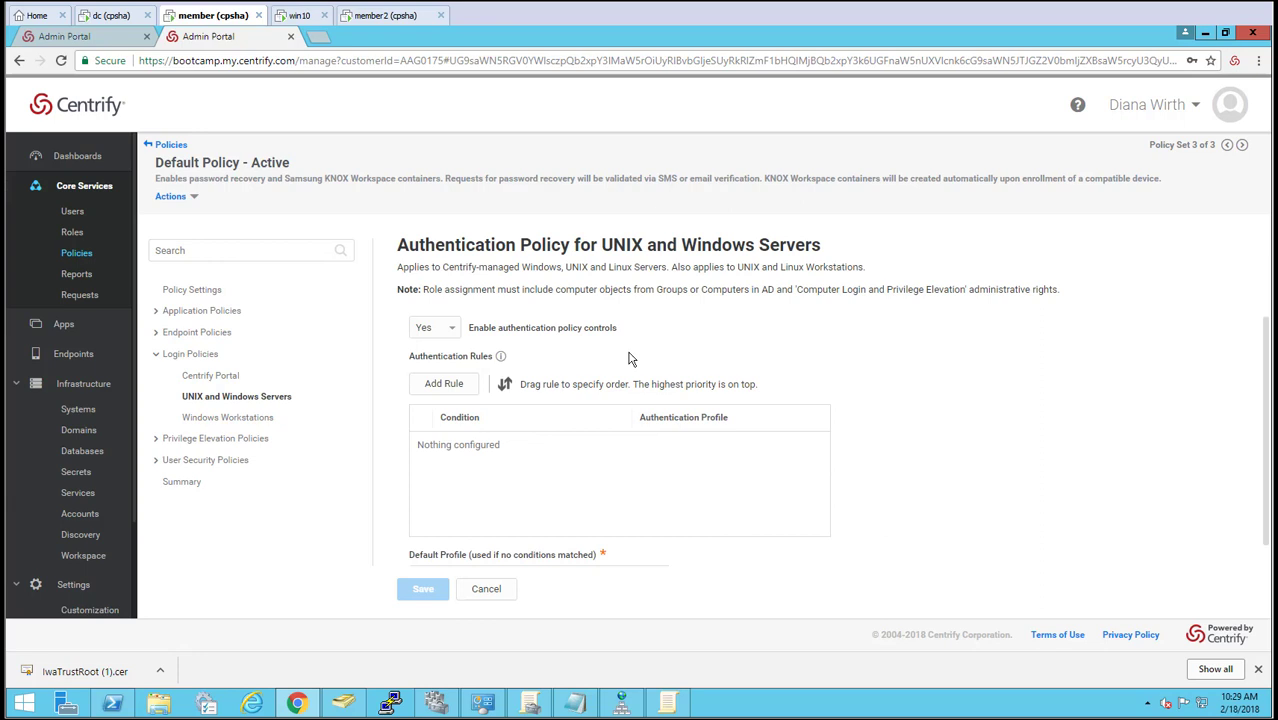
scroll(915, 540, "down", 1)
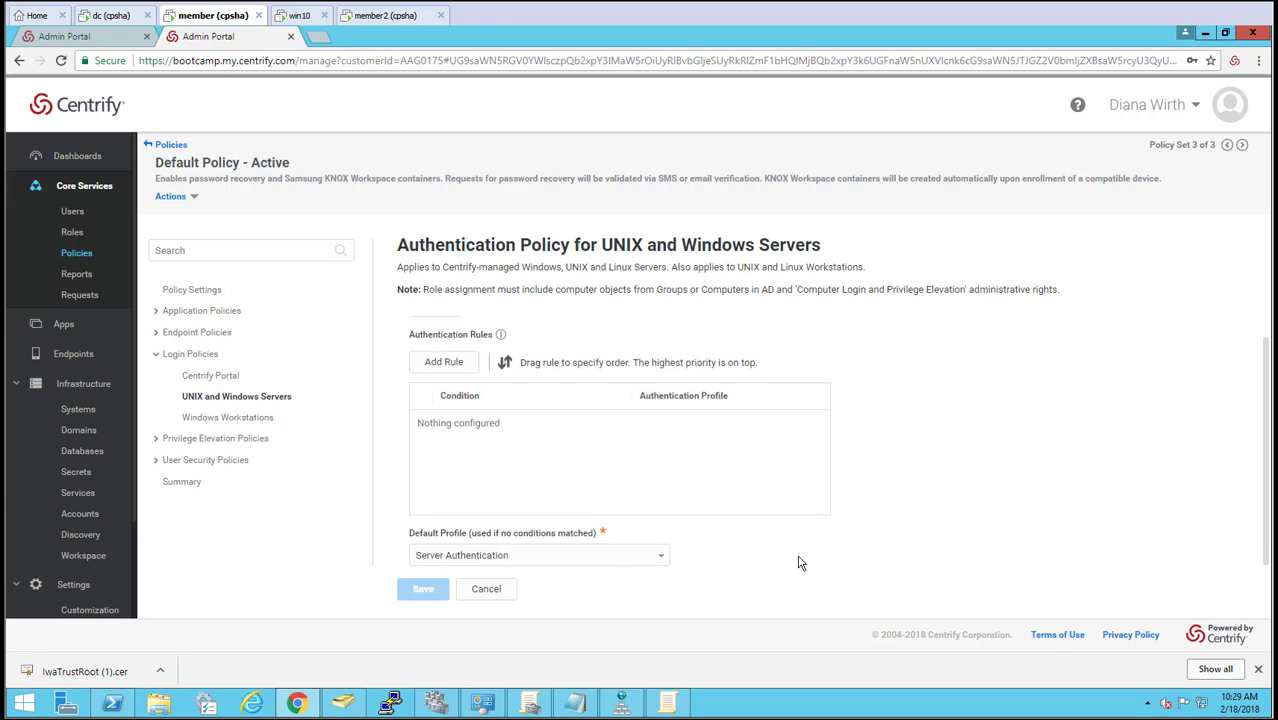
scroll(836, 547, "up", 1)
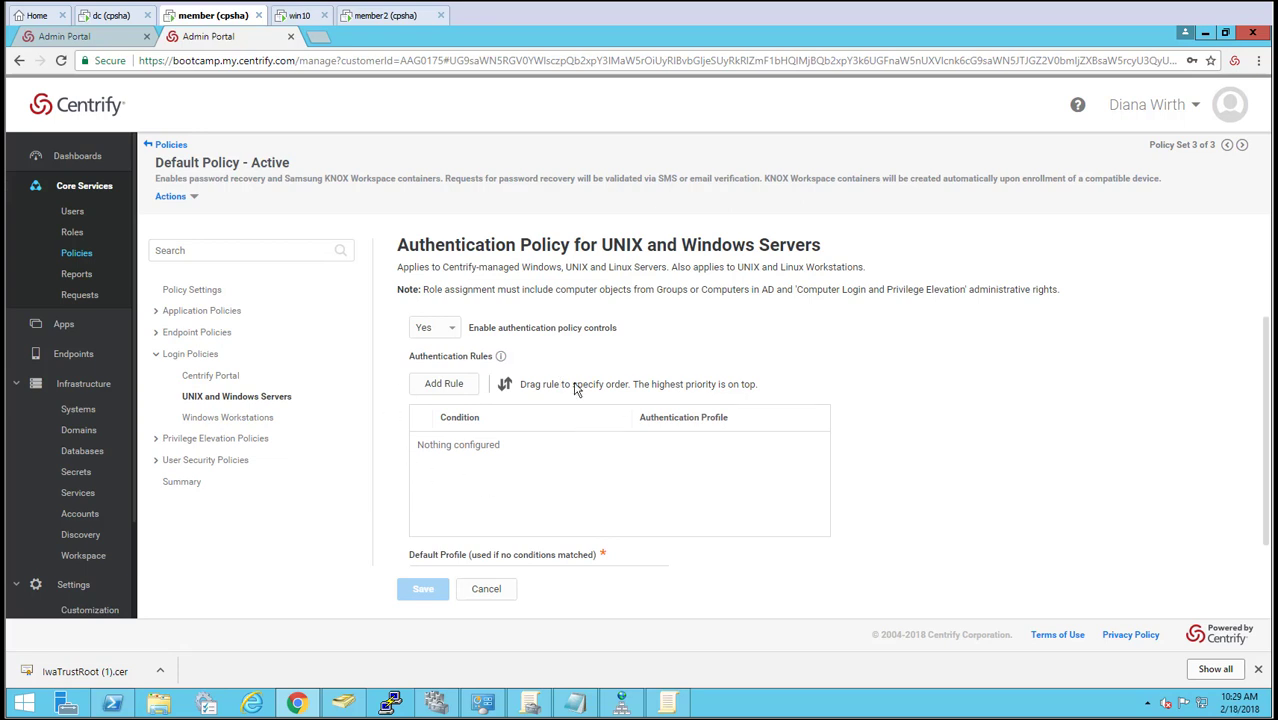
left_click(241, 424)
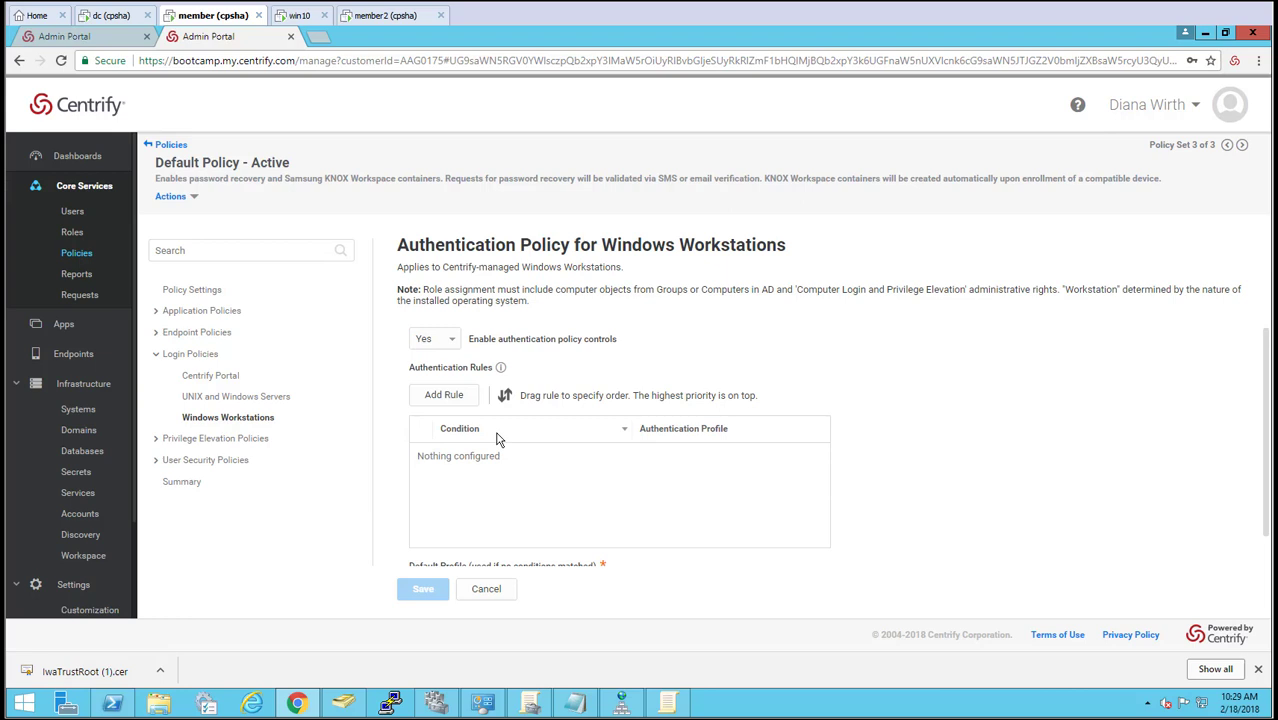
scroll(25, 460, "down", 3)
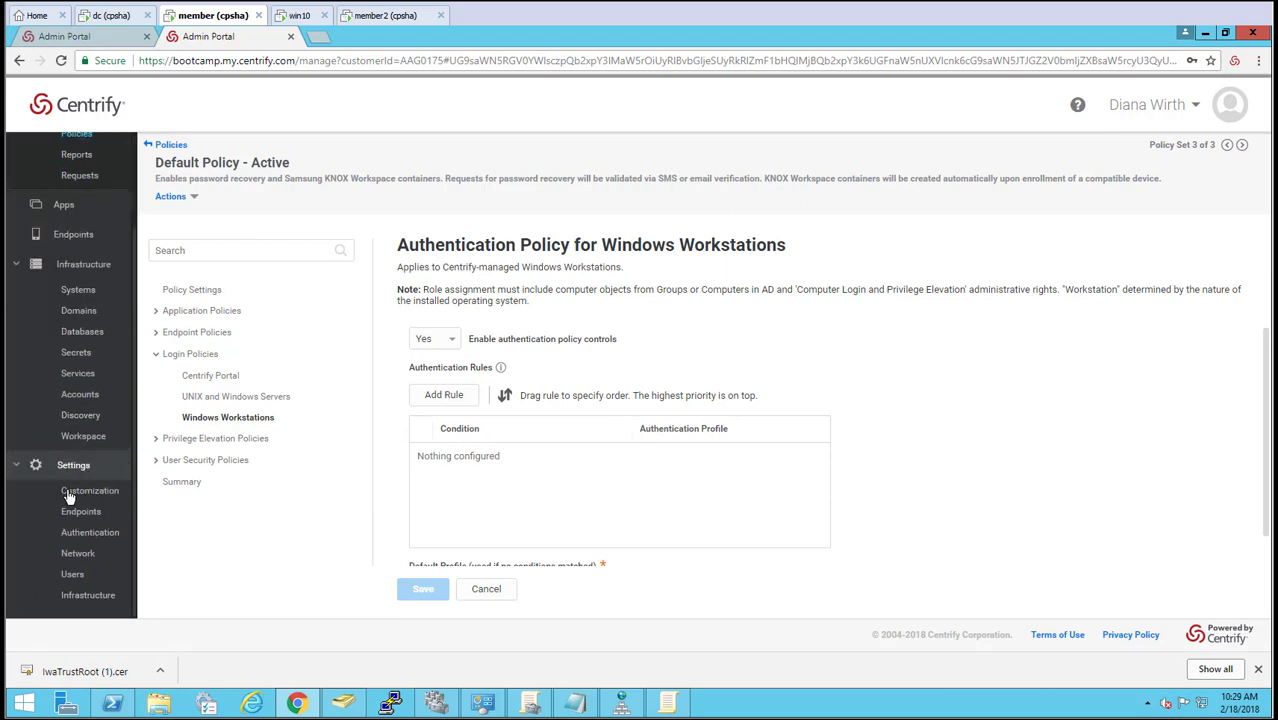
Check Network settings, then inspect the Server Authentication profile and cancel without changes.
left_click(85, 560)
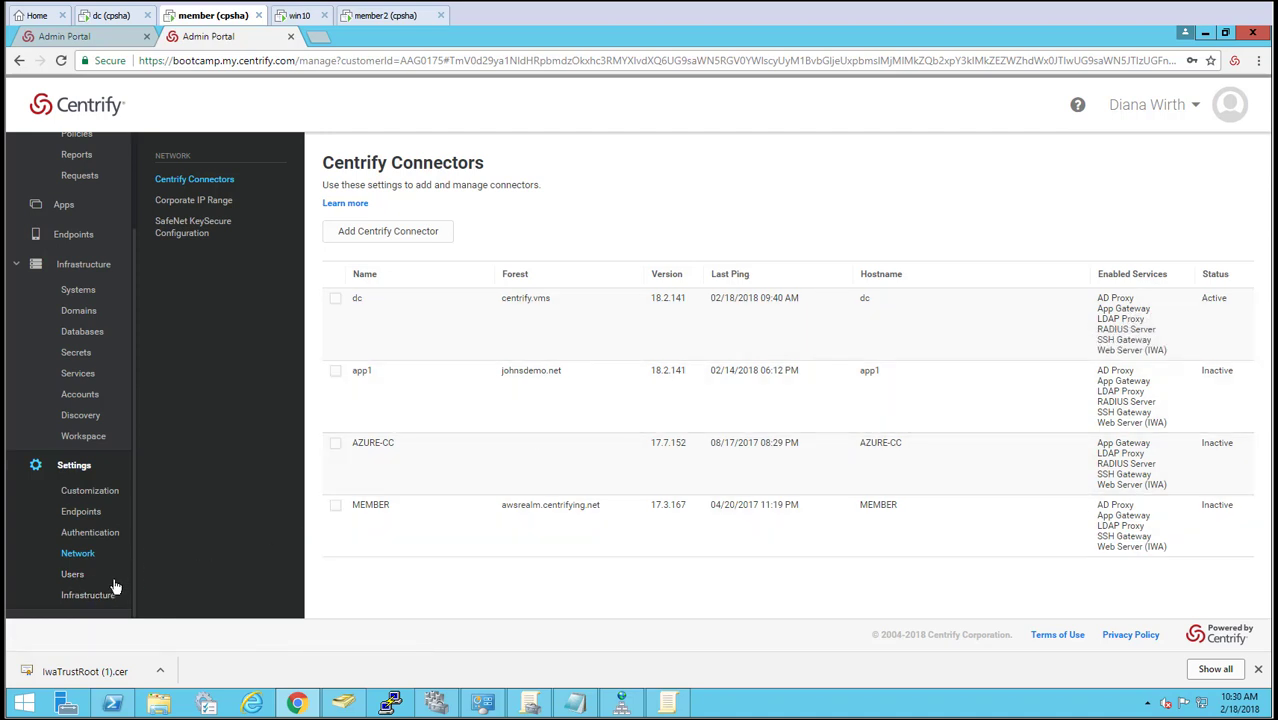
left_click(85, 538)
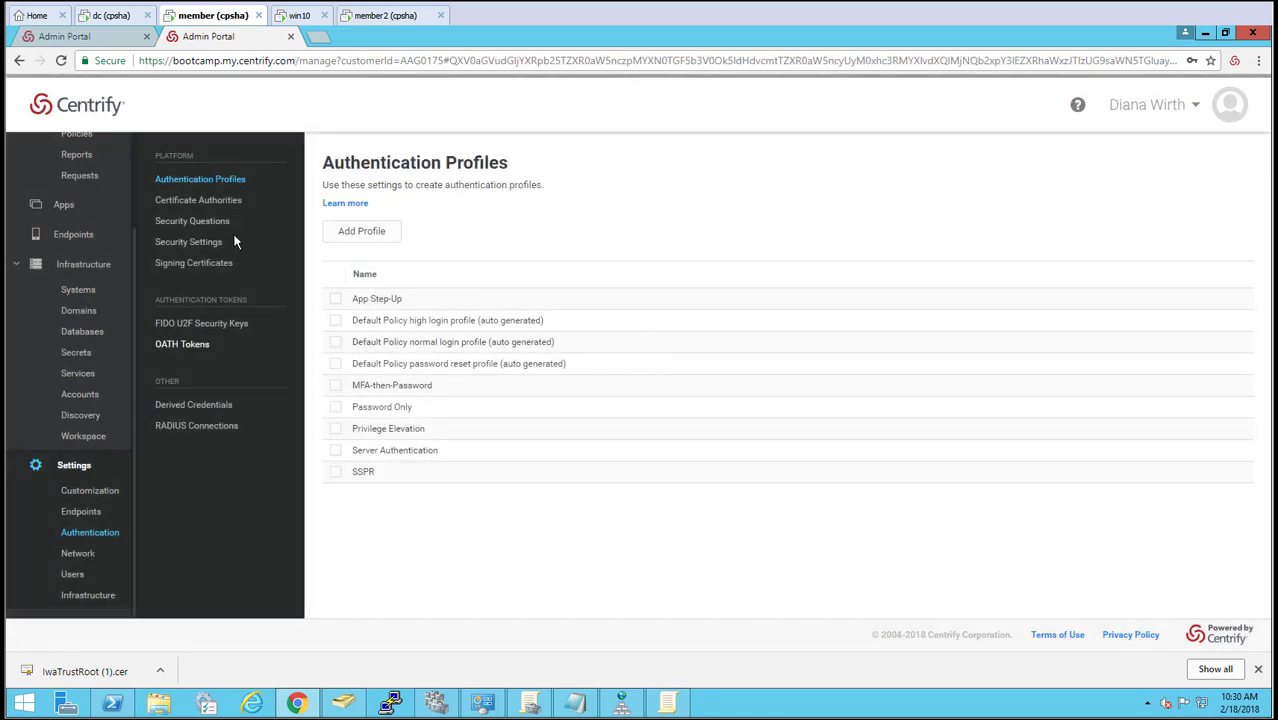
left_click(446, 450)
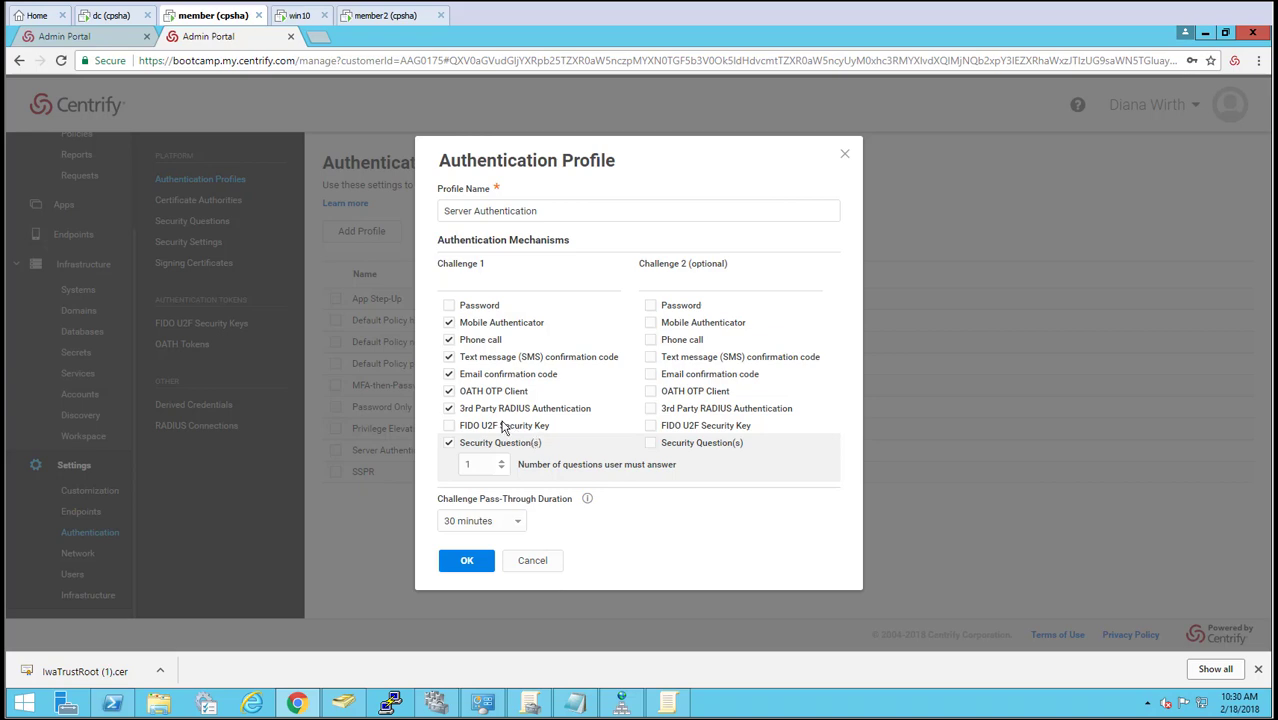
left_click(550, 560)
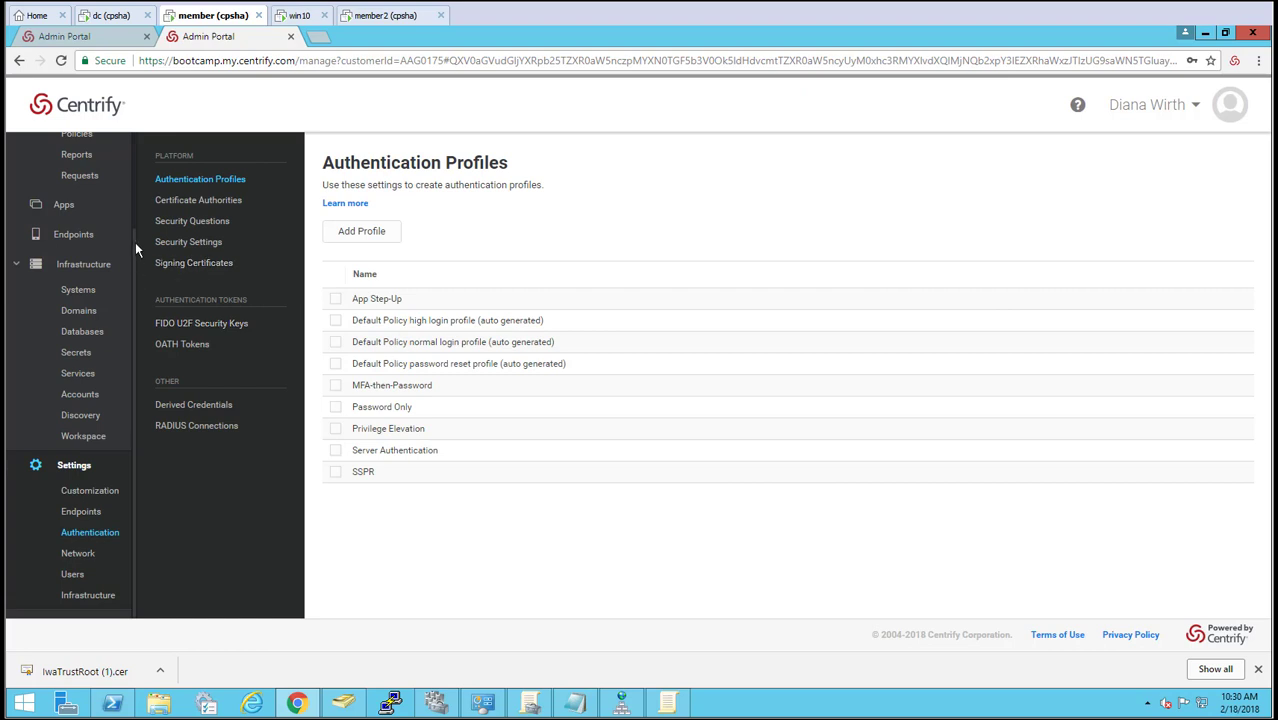
Open the MFA Computers role and review its current members.
scroll(100, 270, "up", 2)
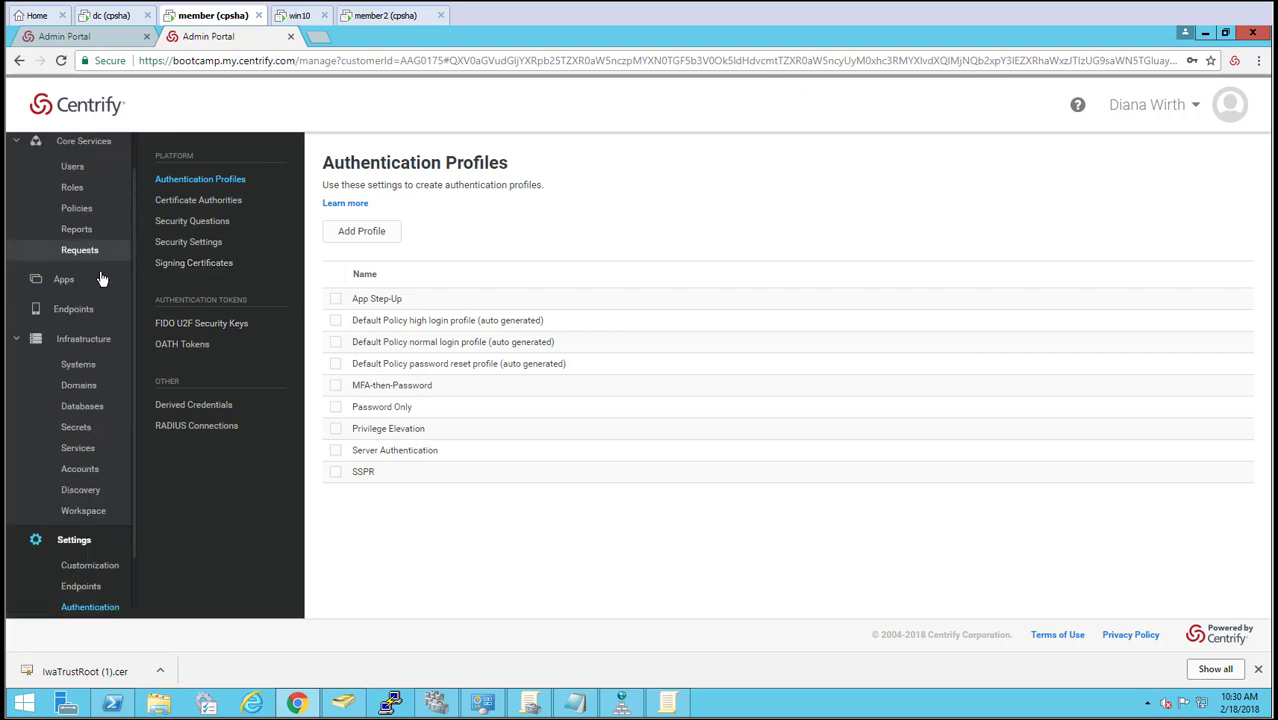
left_click(71, 188)
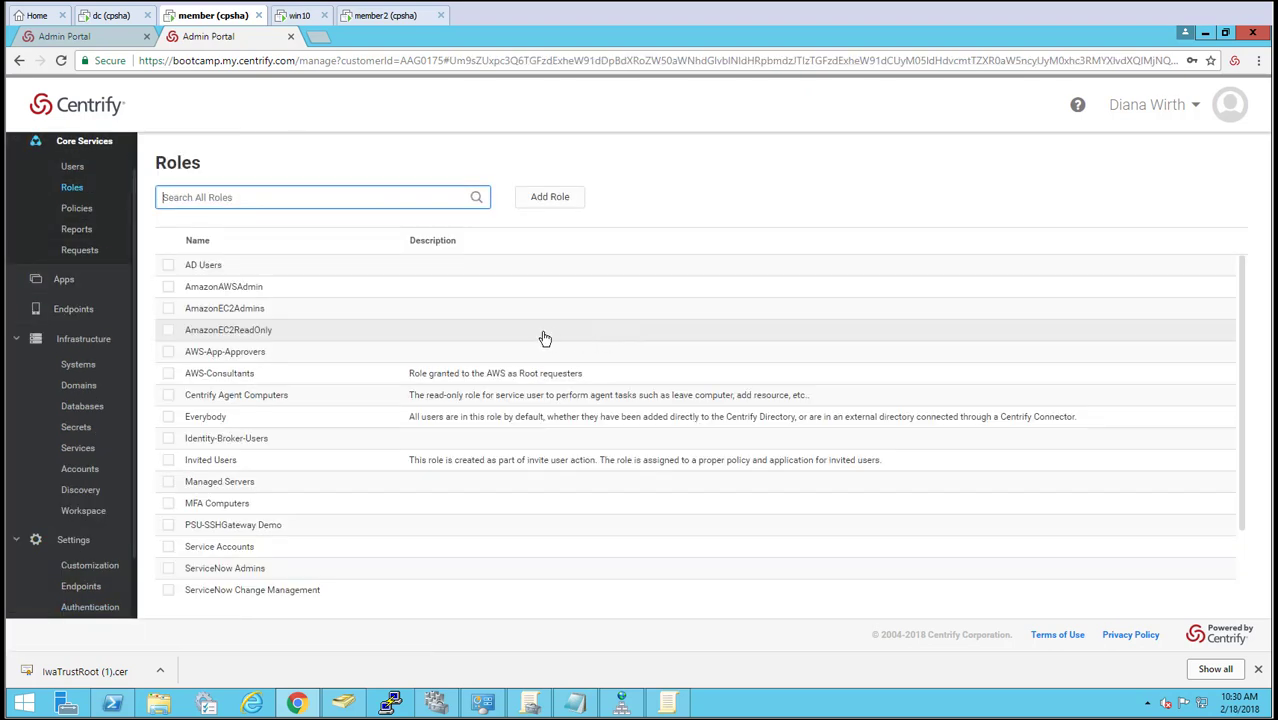
scroll(545, 338, "down", 2)
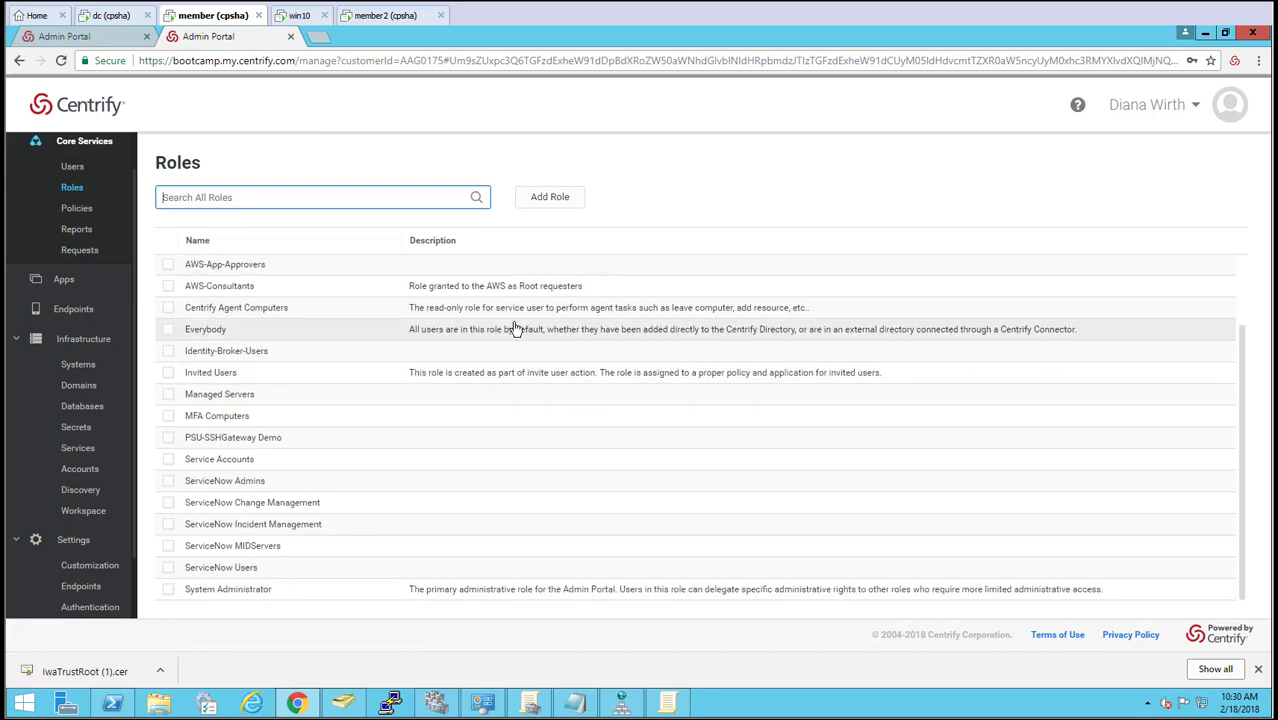
left_click(243, 424)
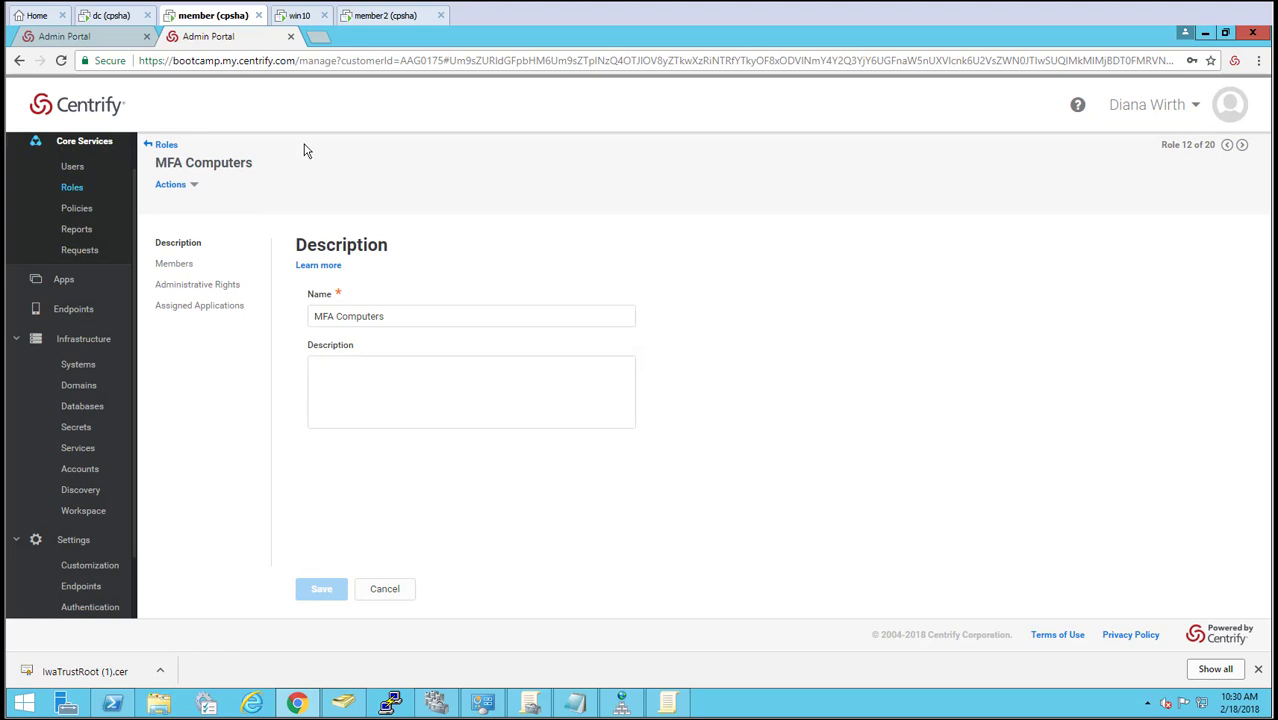
left_click(180, 266)
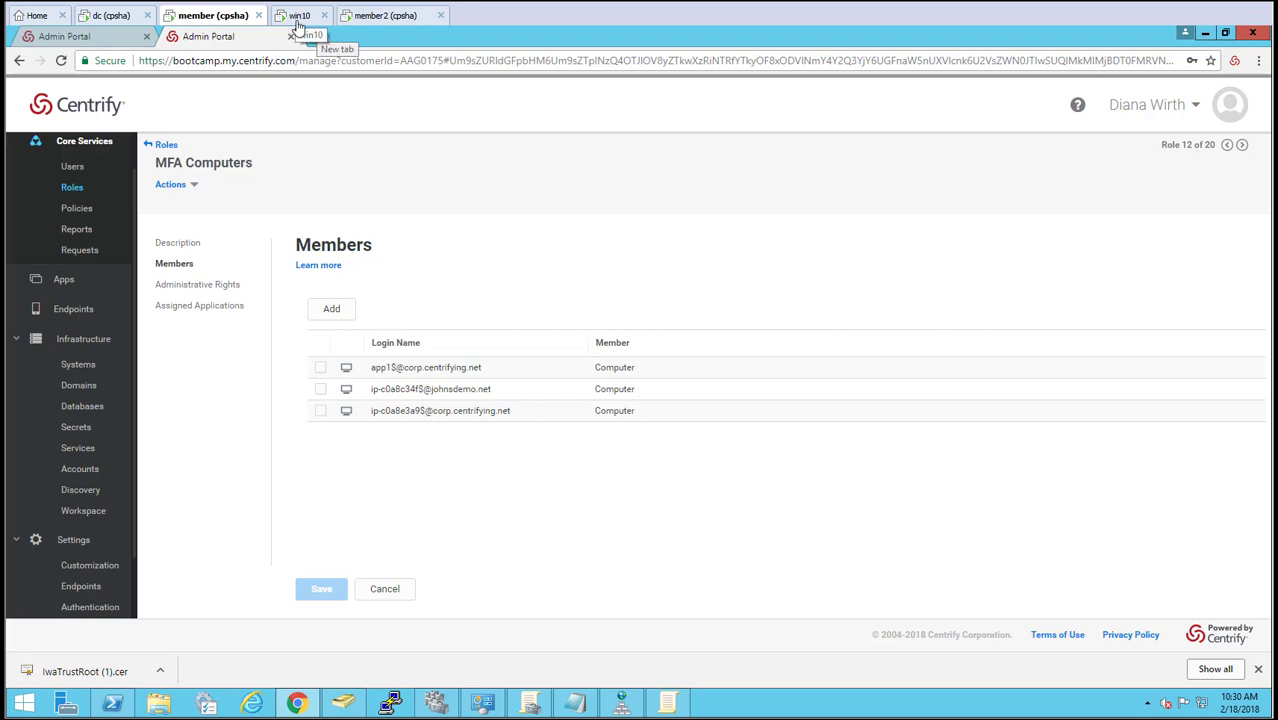
Add the win10 computer as a member, check Administrative Rights, and save the role.
left_click(332, 309)
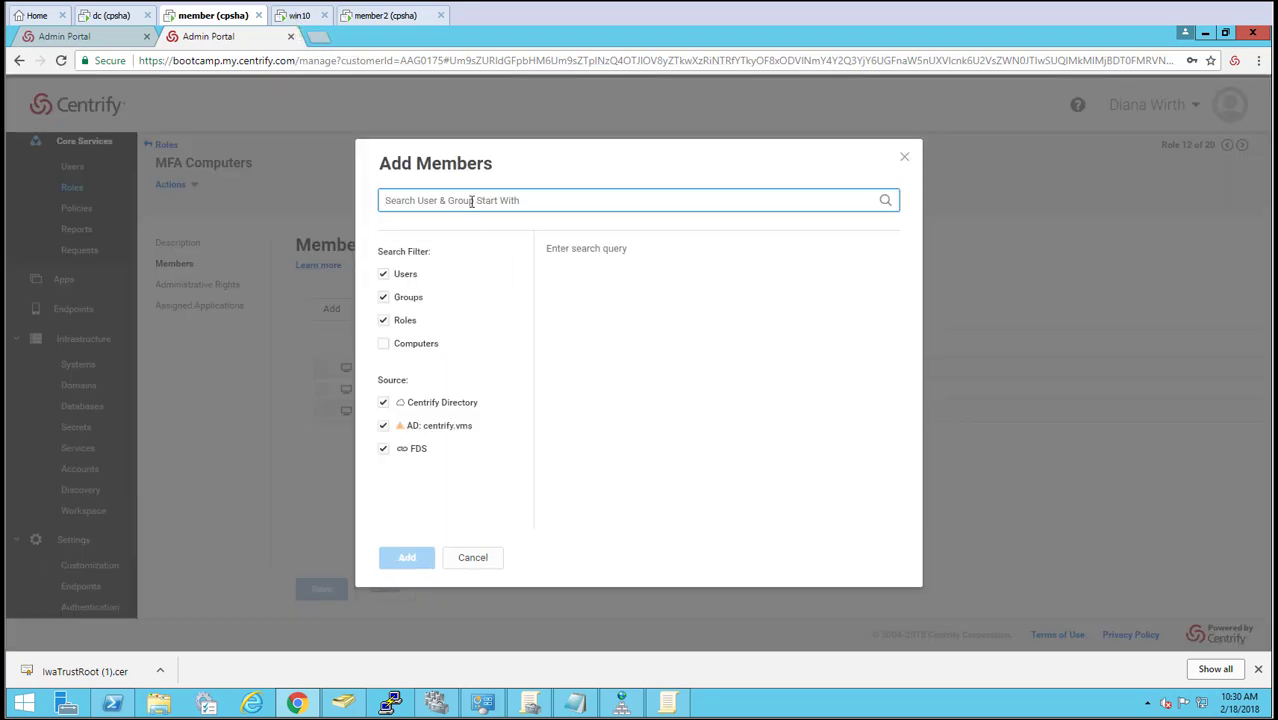
type("w")
key("BackSpace")
left_click(384, 343)
left_click(449, 196)
type("win10")
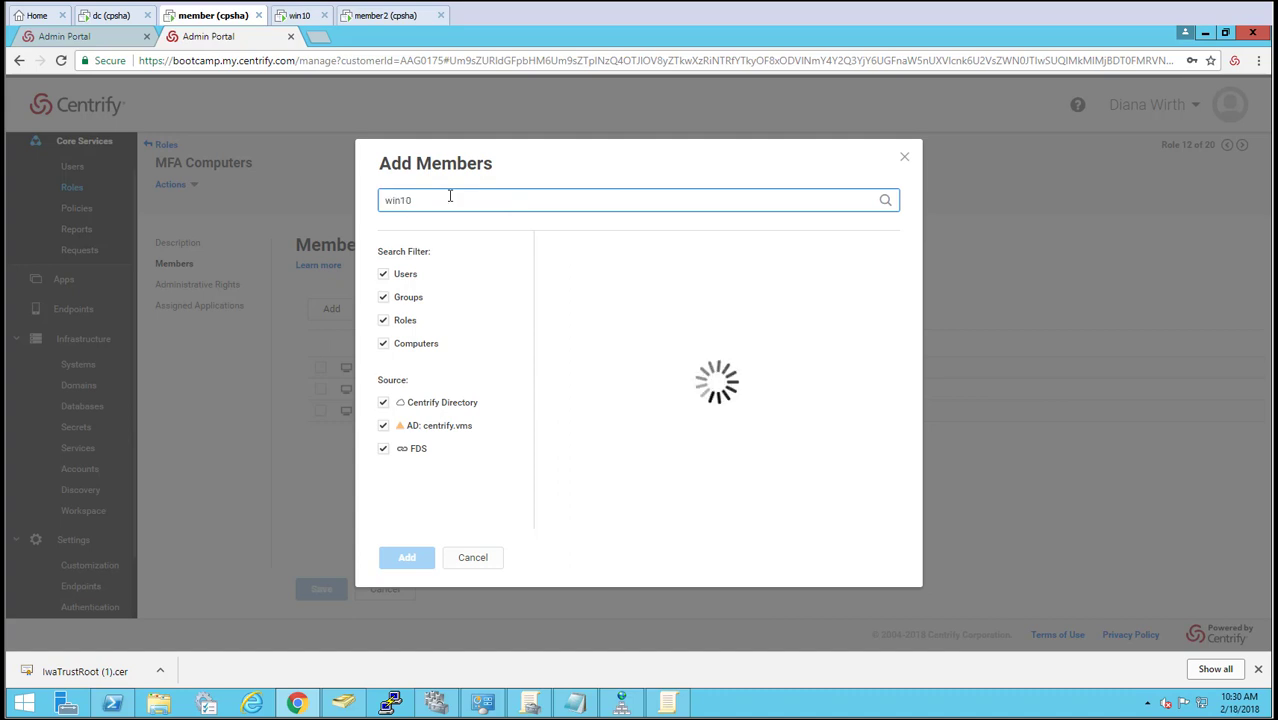
left_click(552, 273)
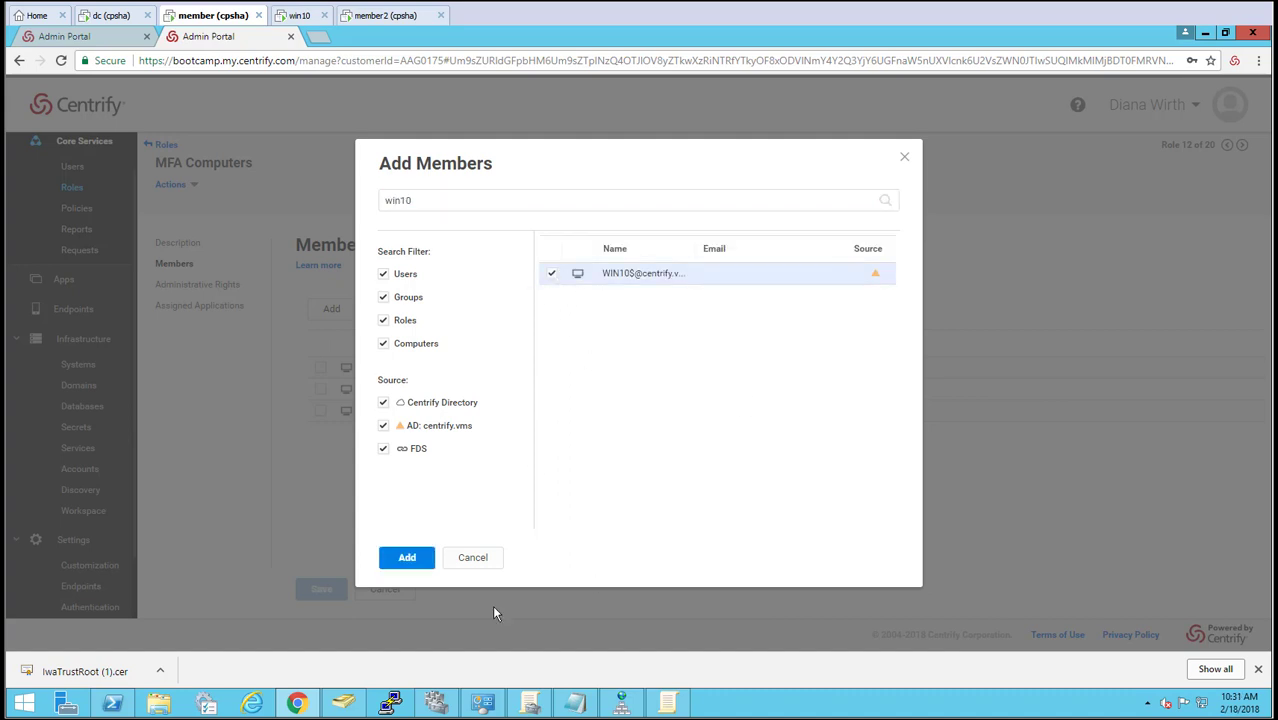
left_click(407, 567)
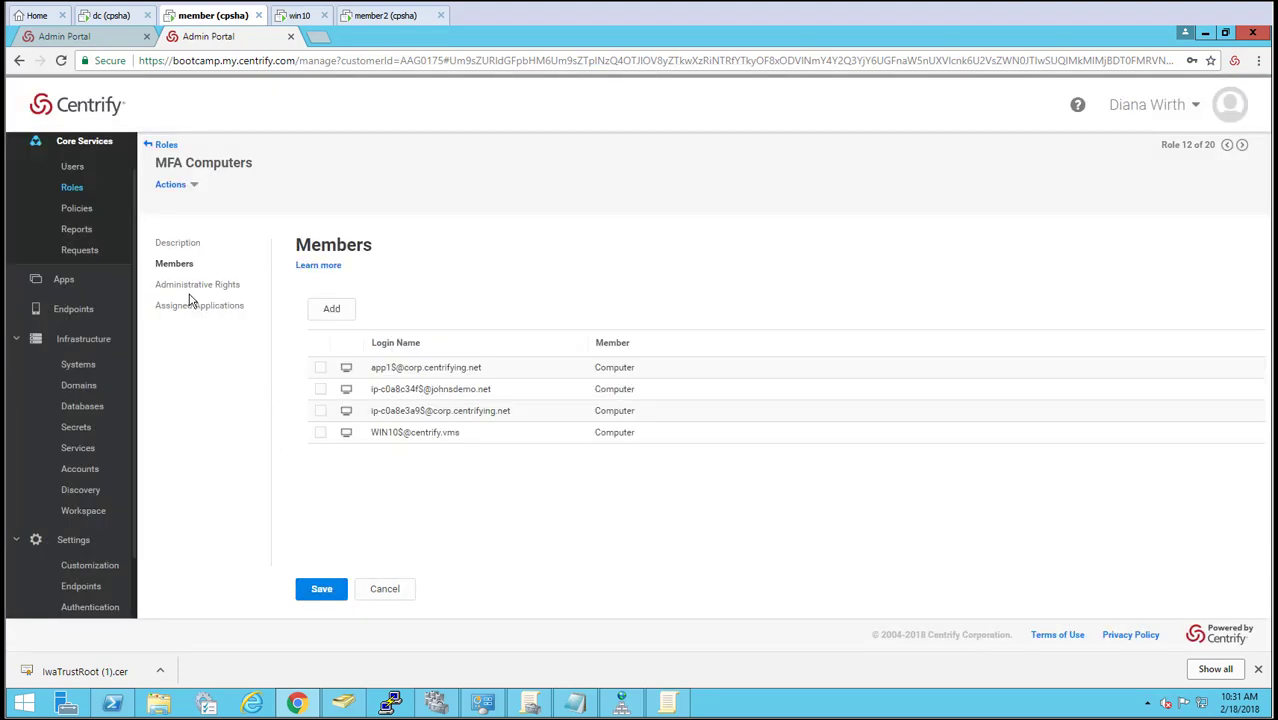
left_click(204, 289)
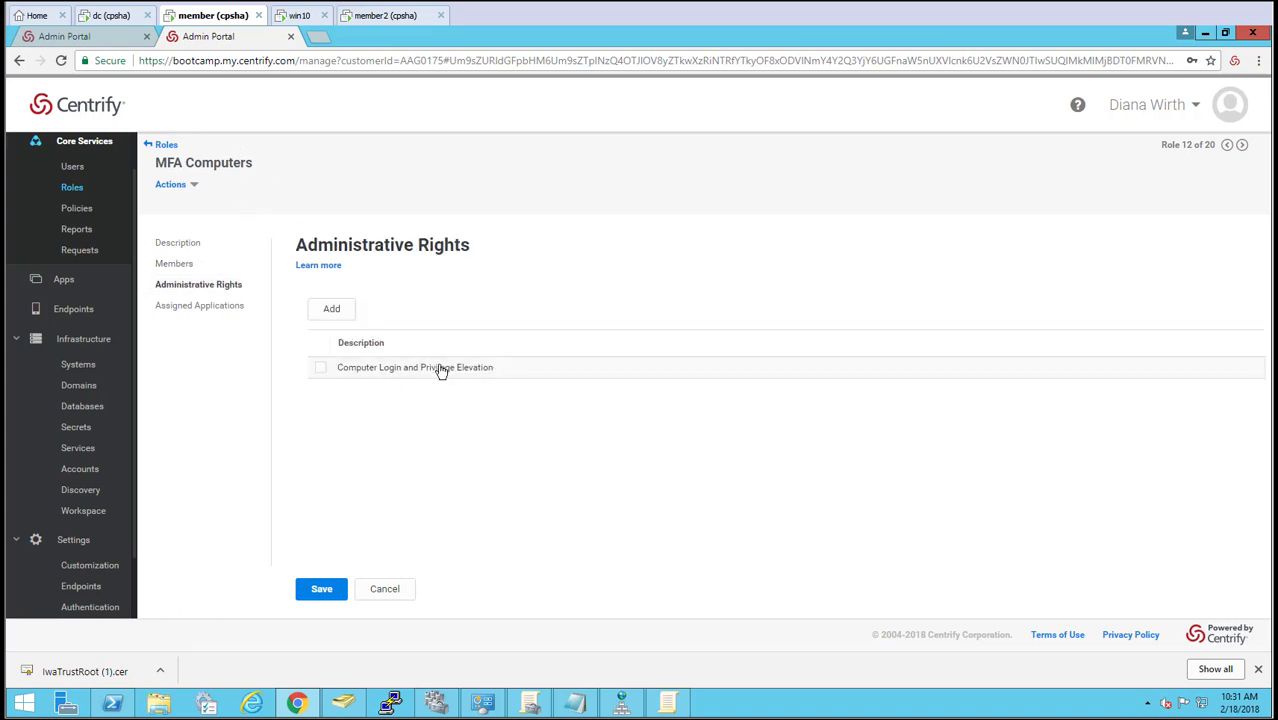
left_click(326, 591)
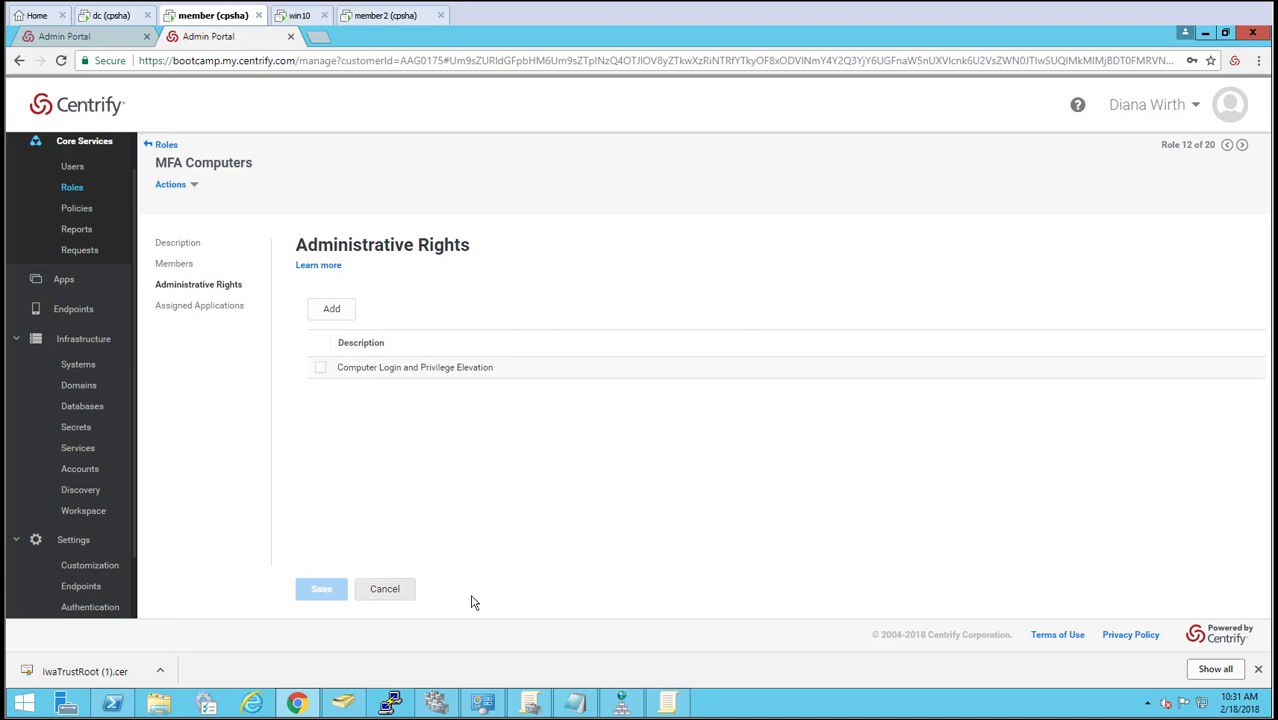
Open the \\member2\software share through the Run prompt.
left_click(577, 705)
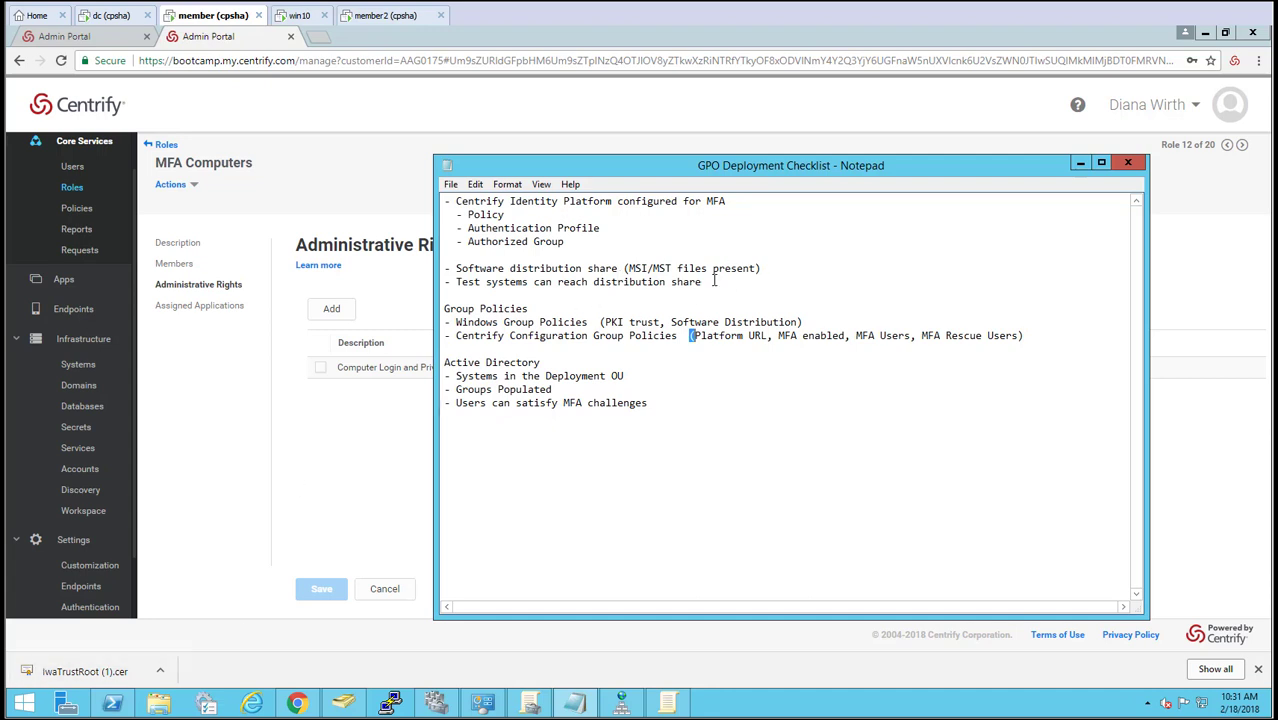
right_click(24, 704)
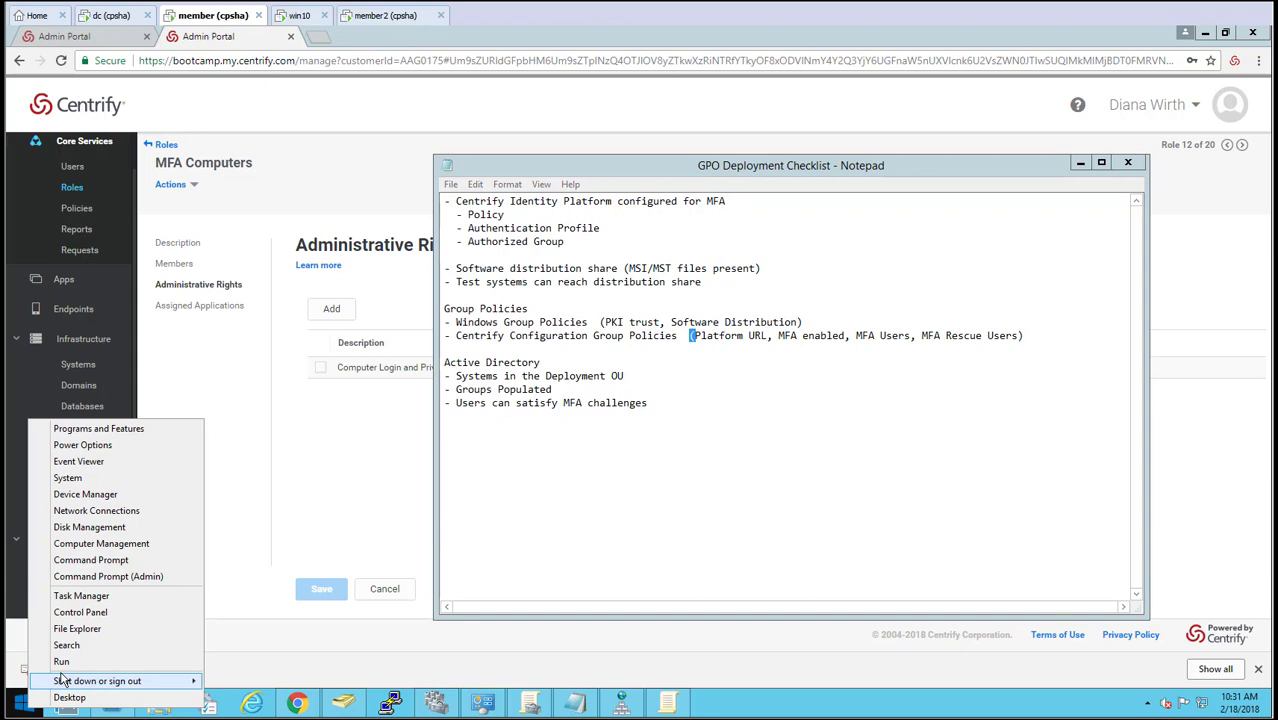
left_click(63, 658)
type("\\\\")
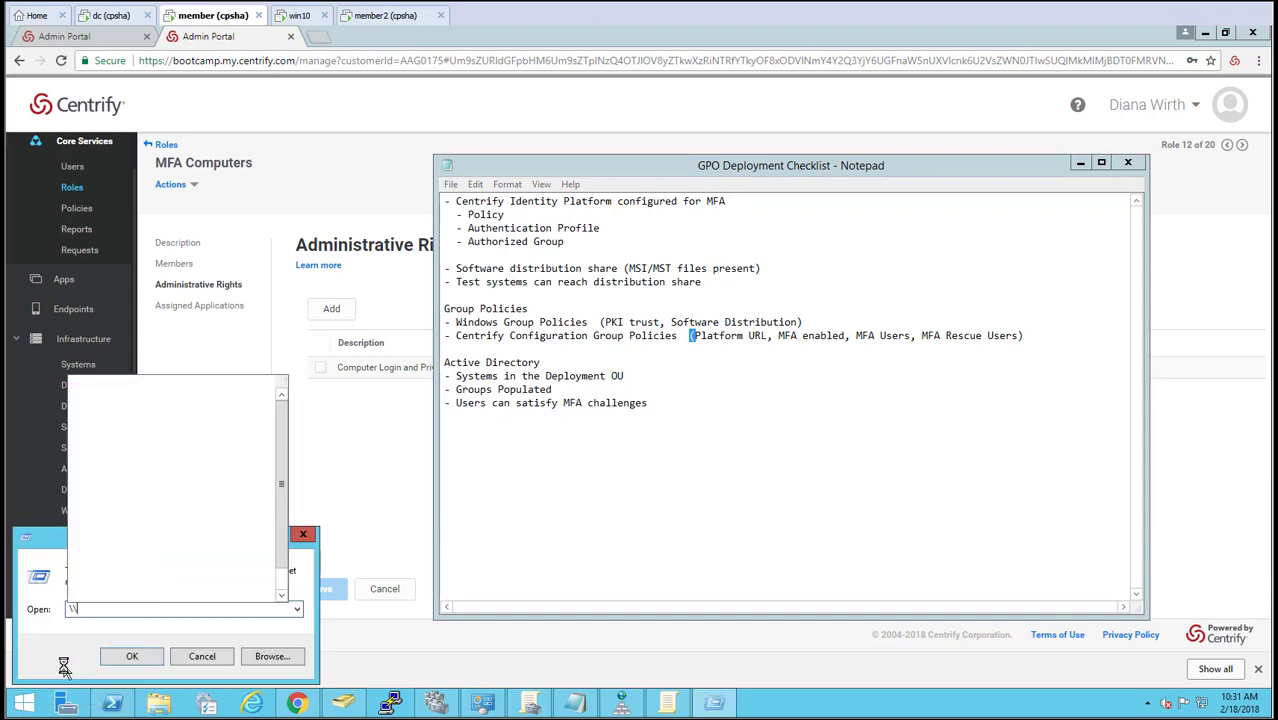
type("mem")
type("ber")
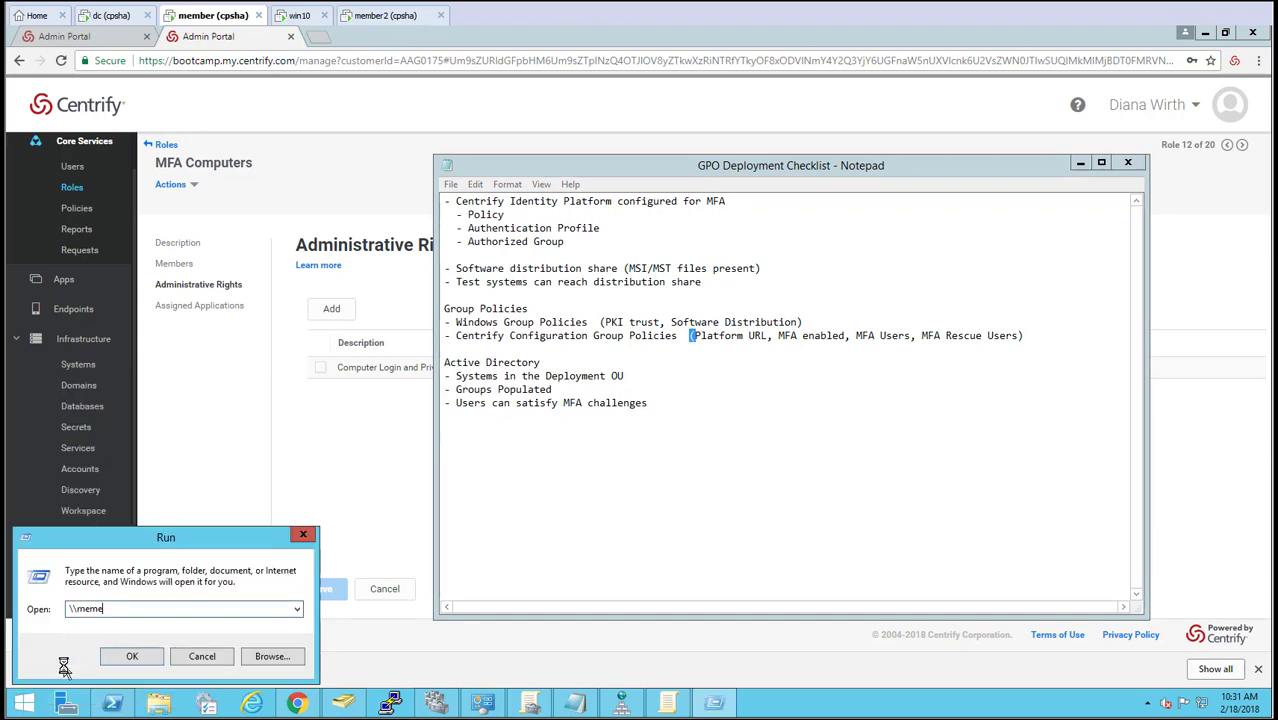
type("2\\software")
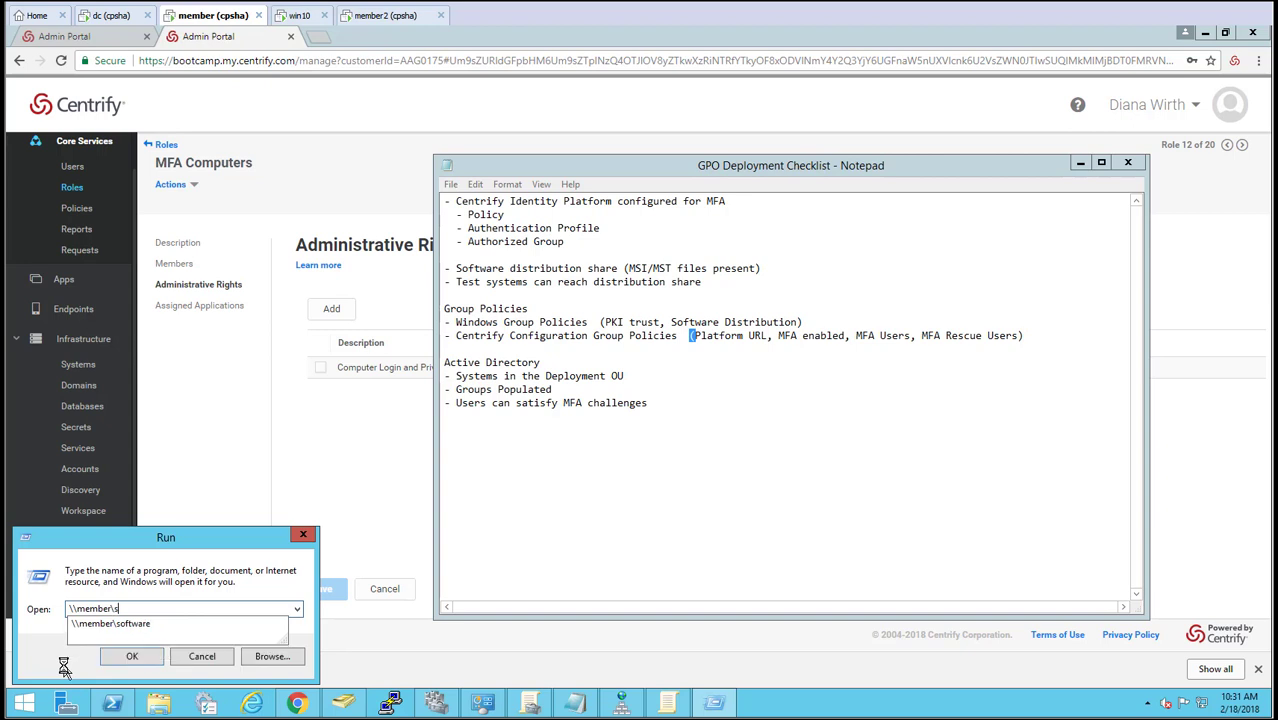
key("Return")
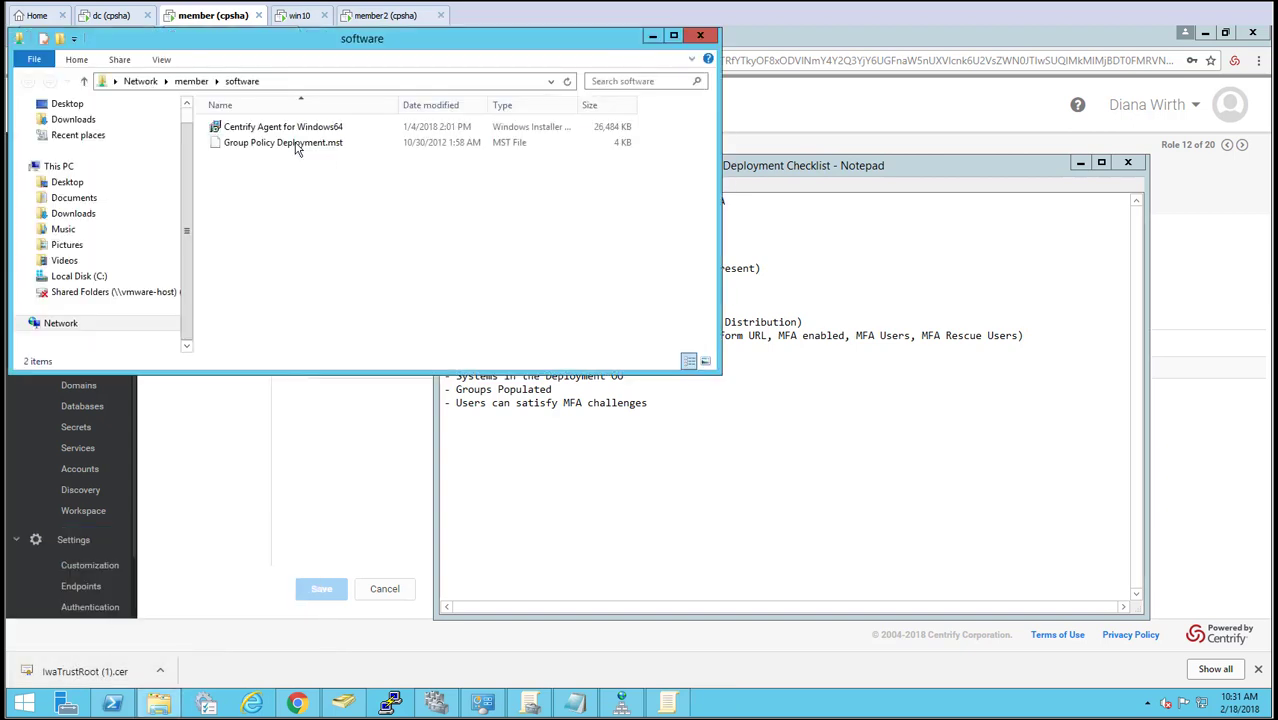
Select the Centrify Agent for Windows64 installer and Group Policy Deployment.mst, then go to win10.
left_click(308, 130)
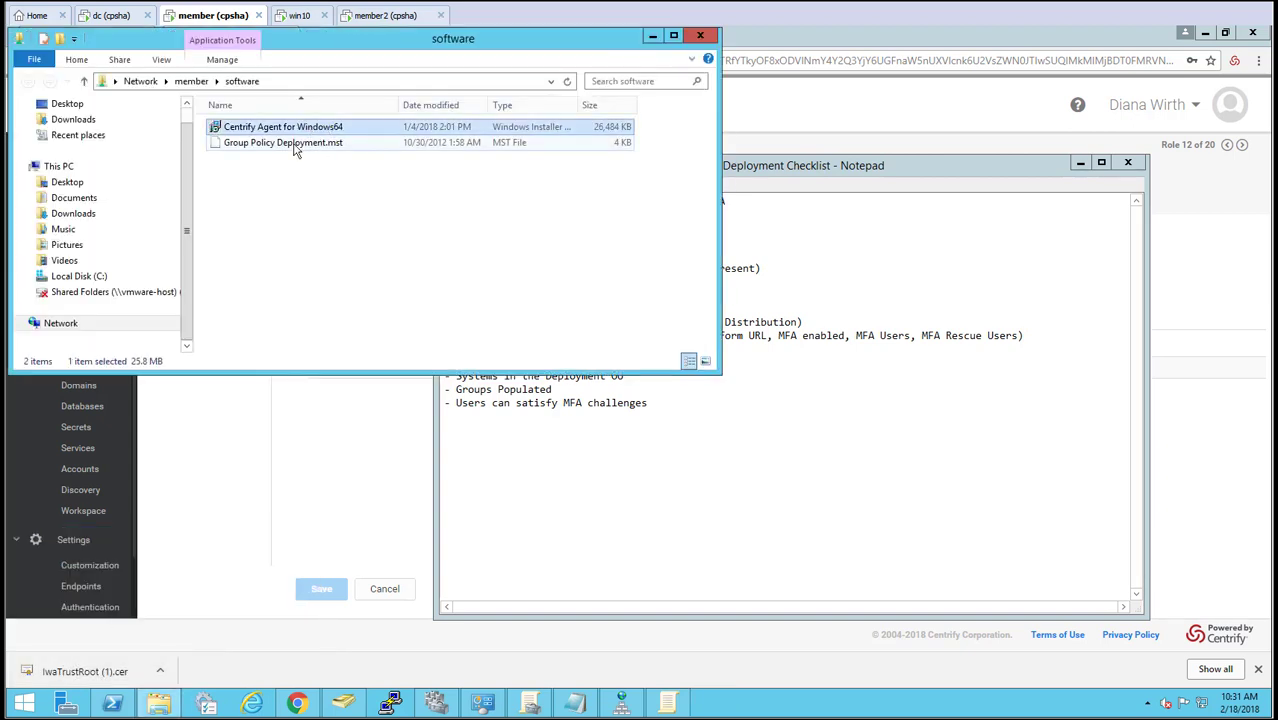
left_click(301, 146)
left_click_drag(313, 50, 403, 149)
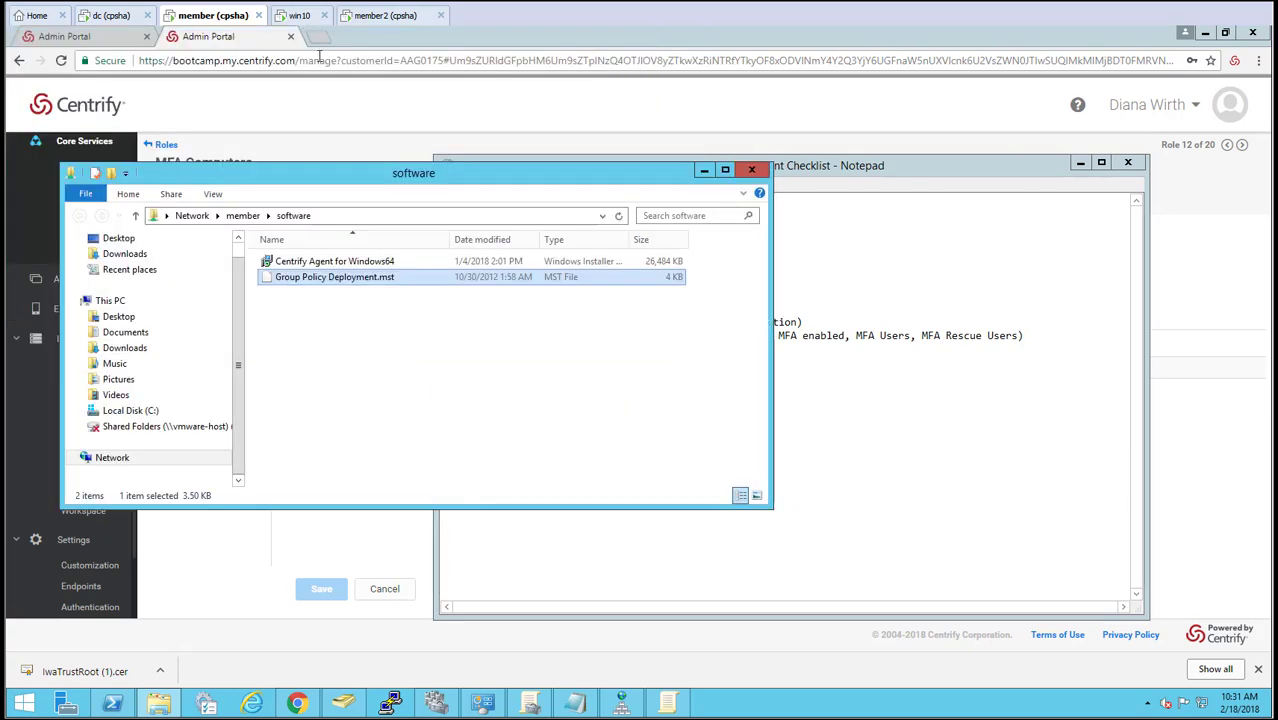
left_click(302, 18)
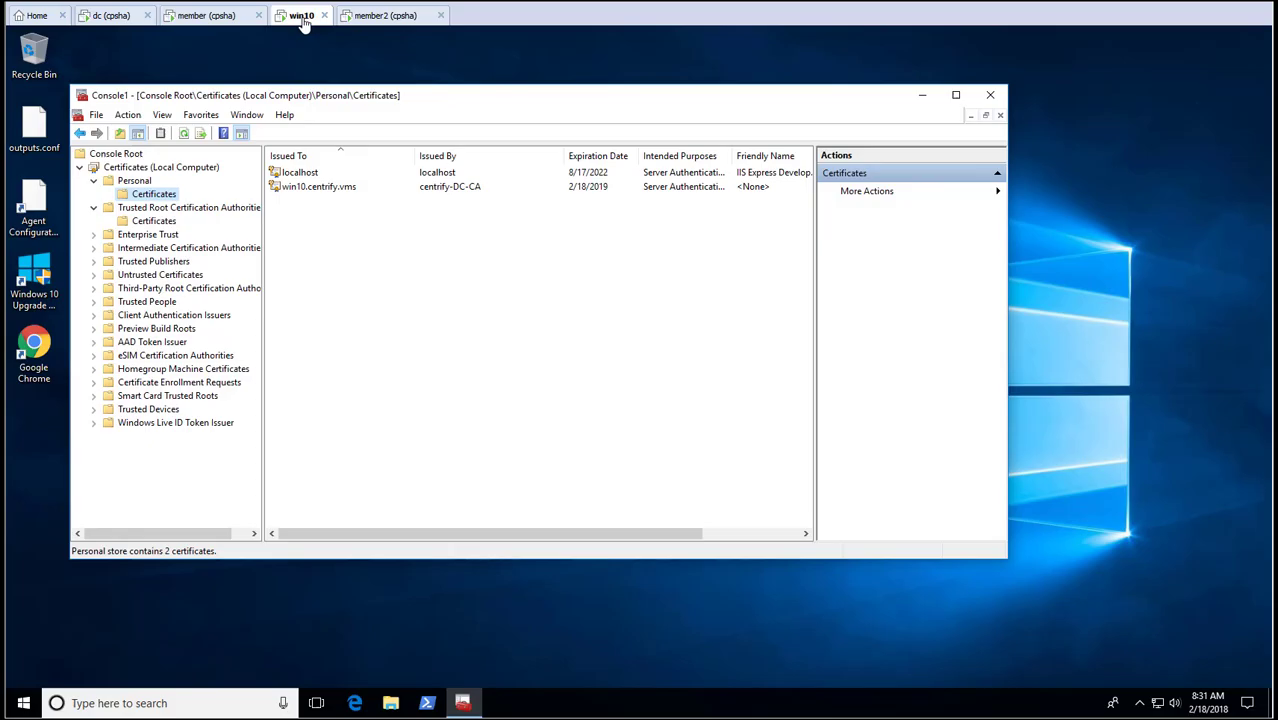
On win10, open the \\member\software share from the Run prompt's suggestions.
right_click(23, 703)
left_click(87, 633)
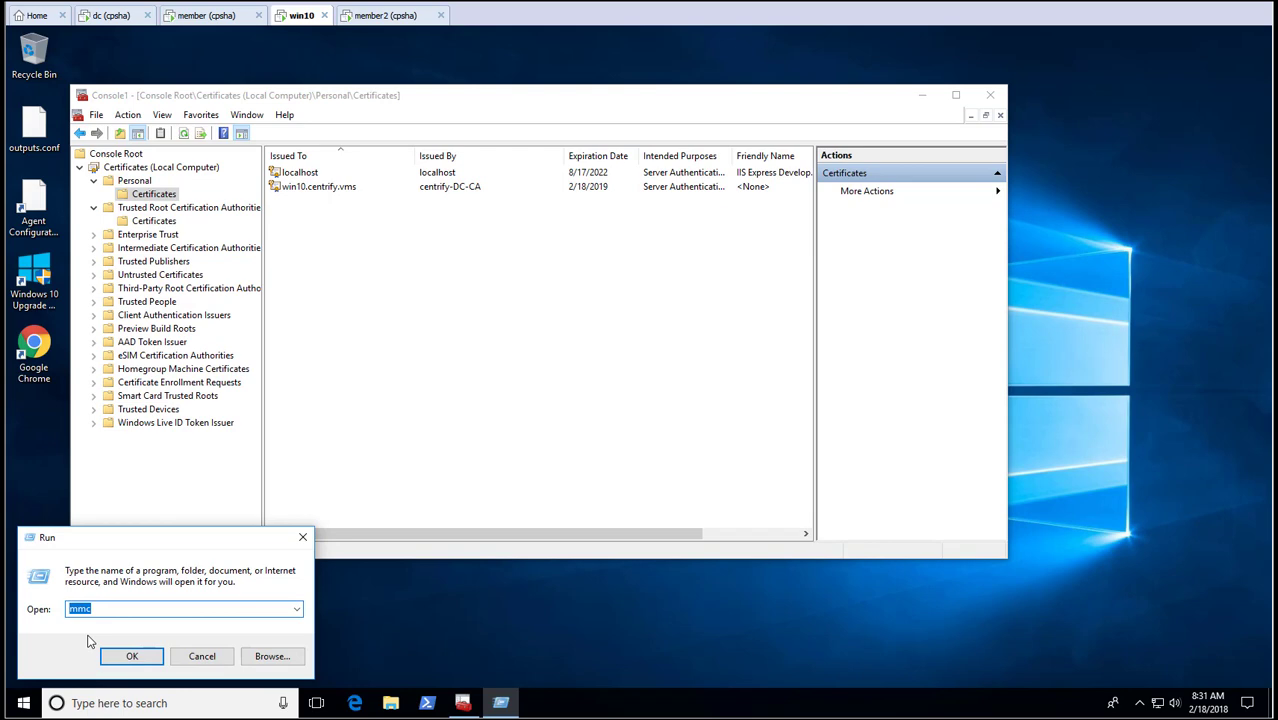
type("\\\\member")
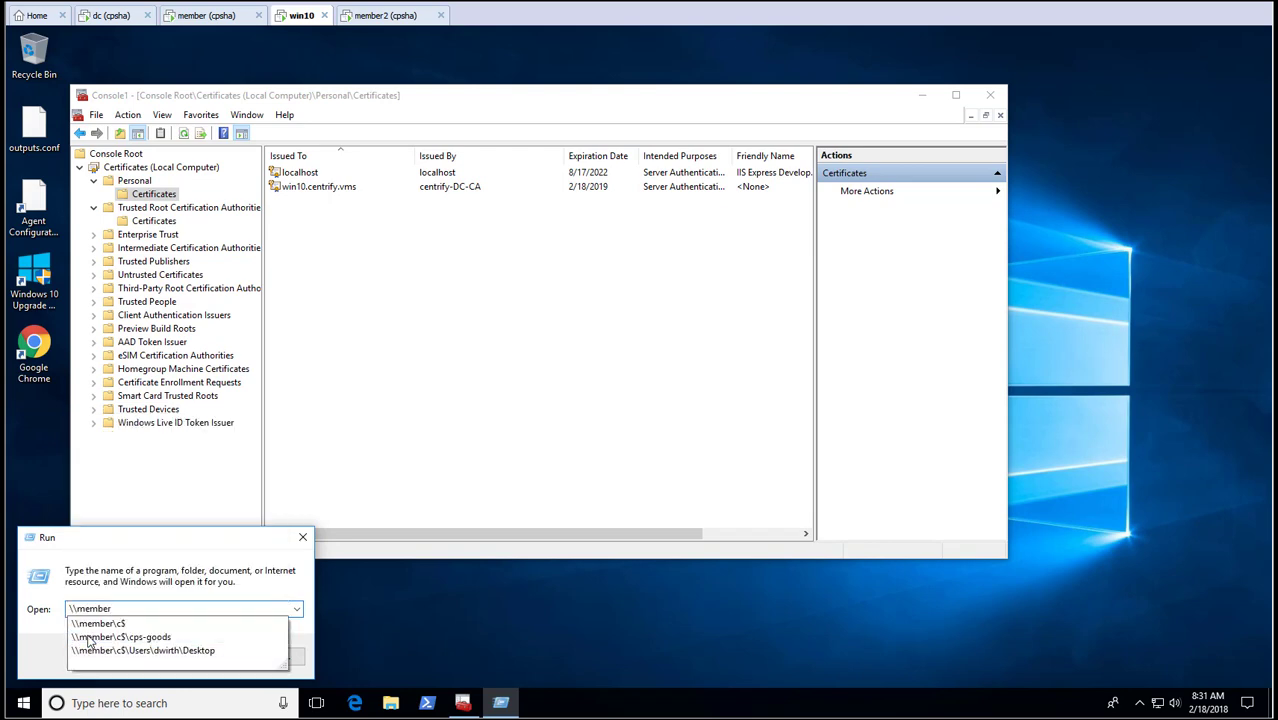
type("\\")
key("Down")
key("Down")
key("Down")
key("Down")
key("Down")
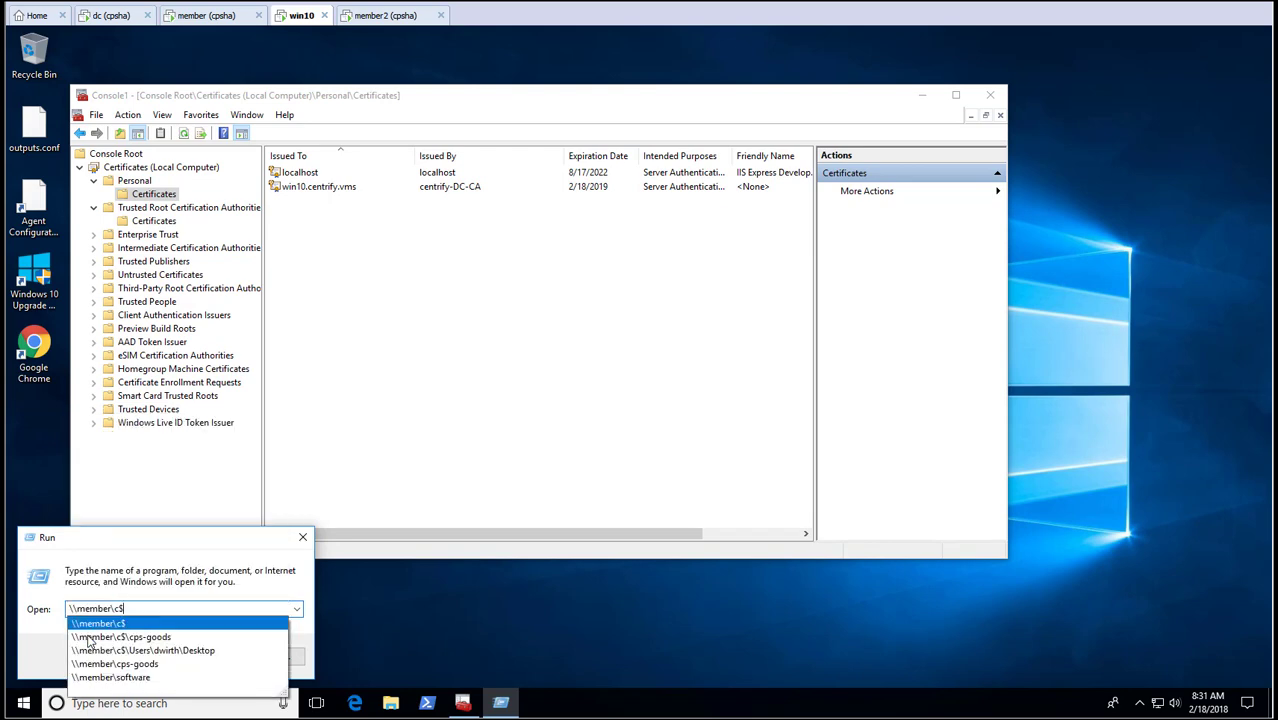
key("Return")
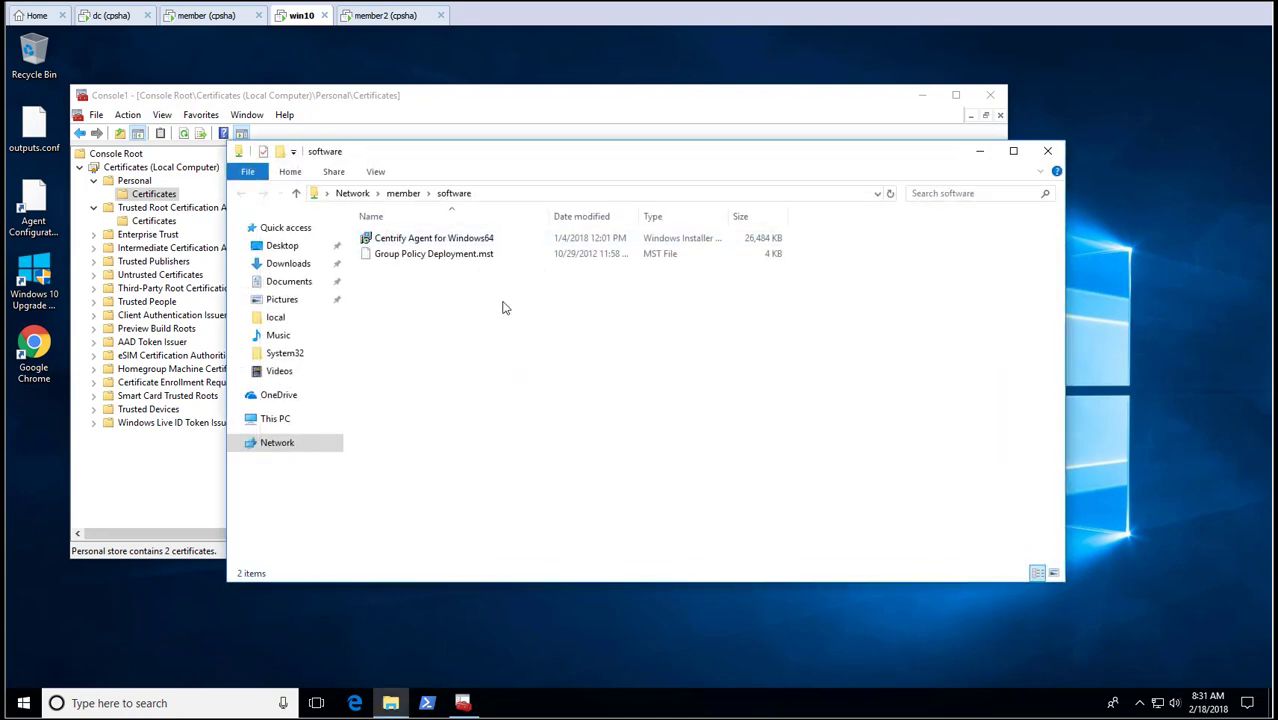
Back on member, read the GPO Deployment Checklist, then return to the Admin Portal.
left_click(210, 15)
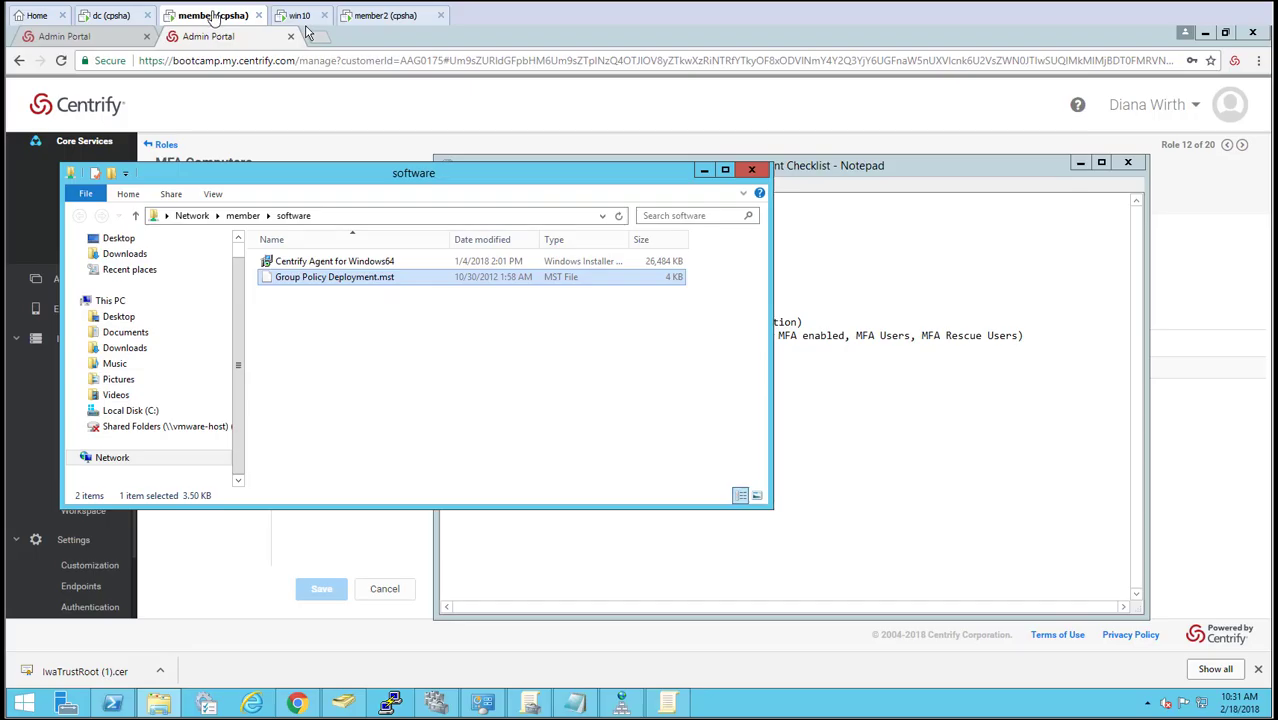
left_click(620, 706)
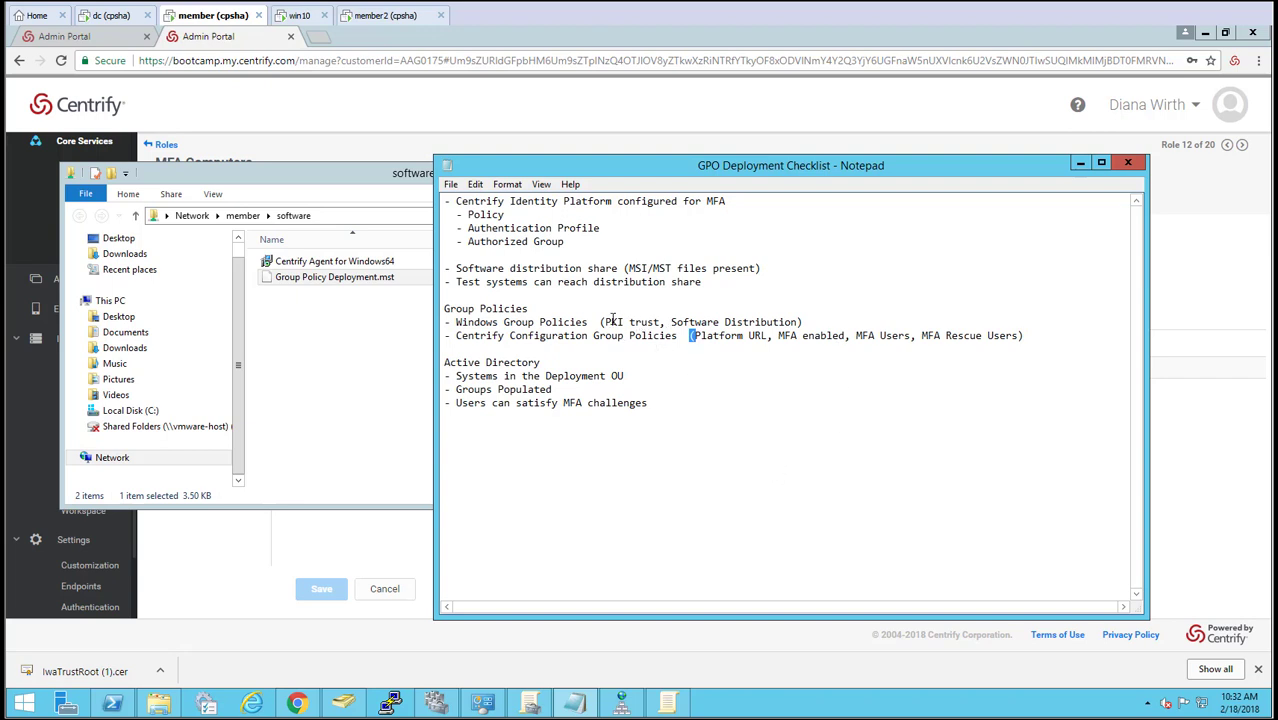
left_click(988, 112)
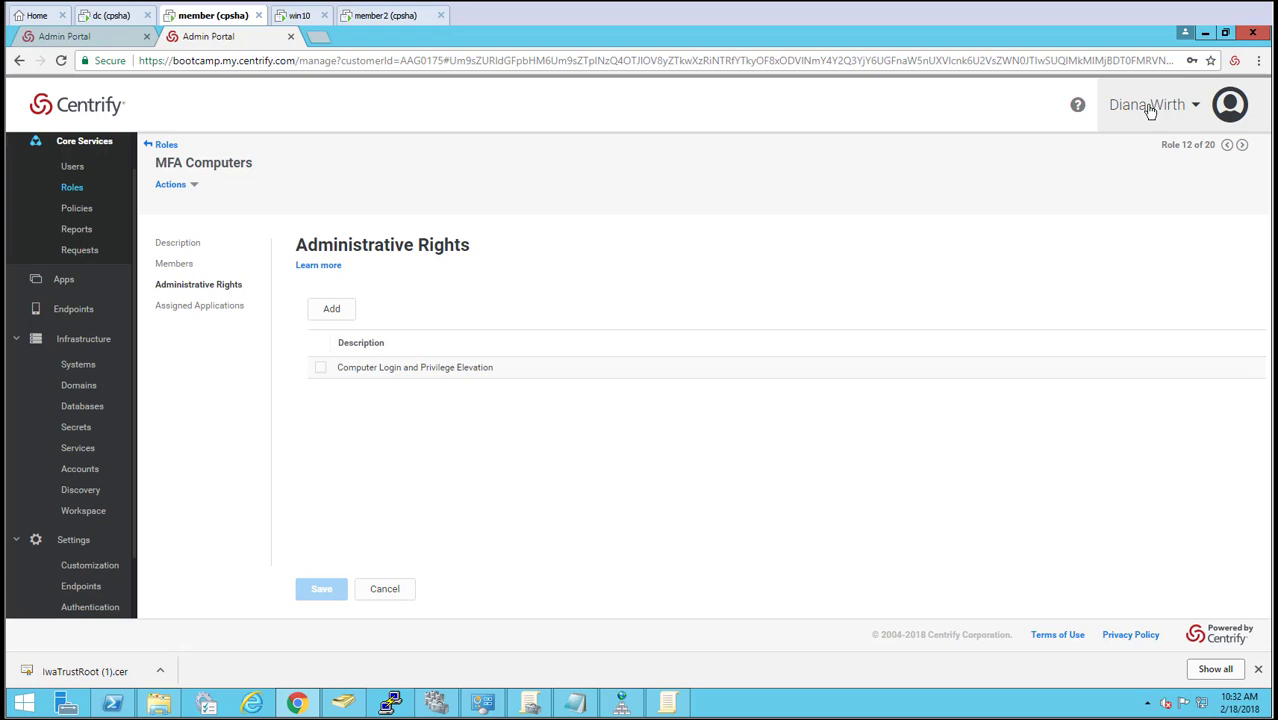
View the DZWin Install GPO's trusted root certificates in Group Policy Management Editor.
left_click(666, 703)
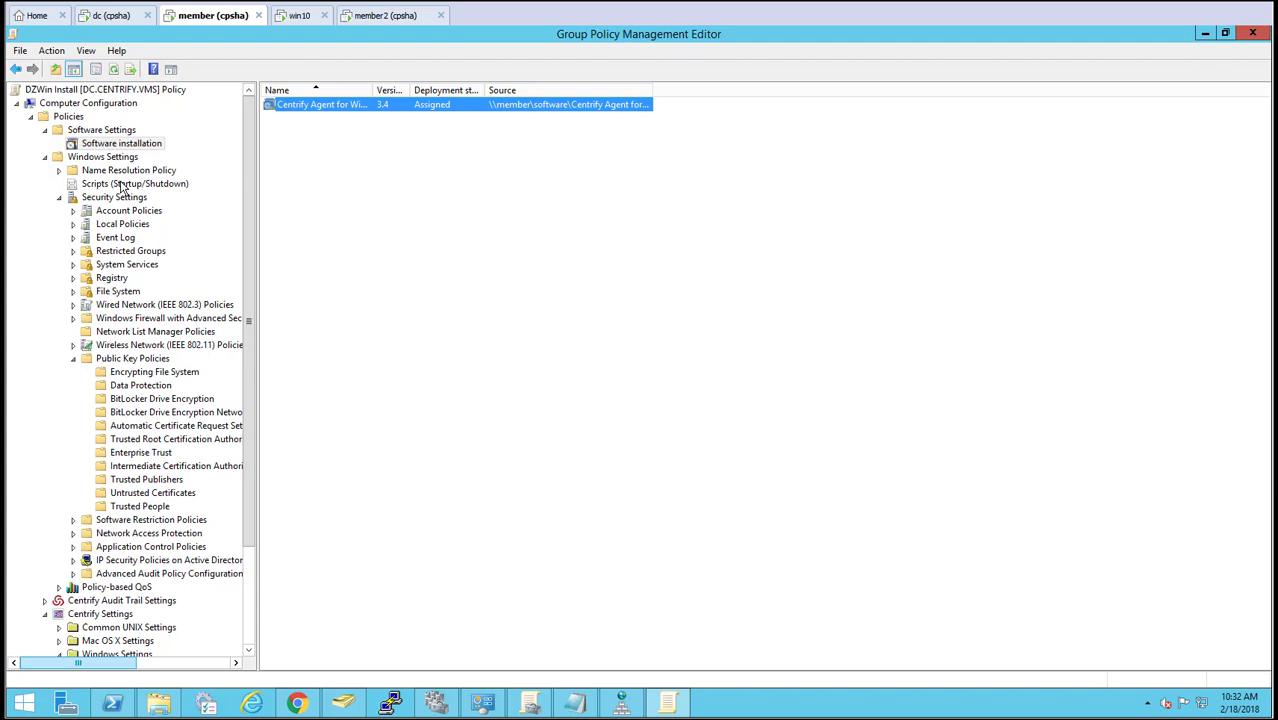
left_click(166, 444)
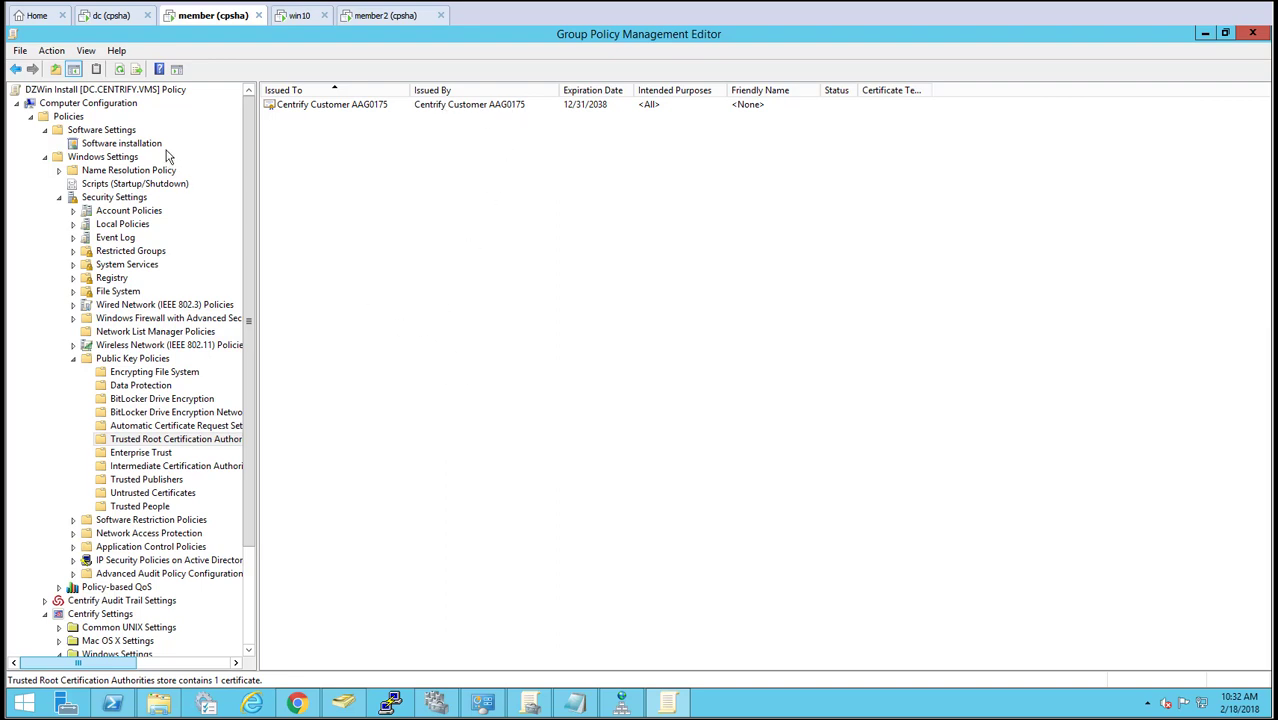
left_click(114, 146)
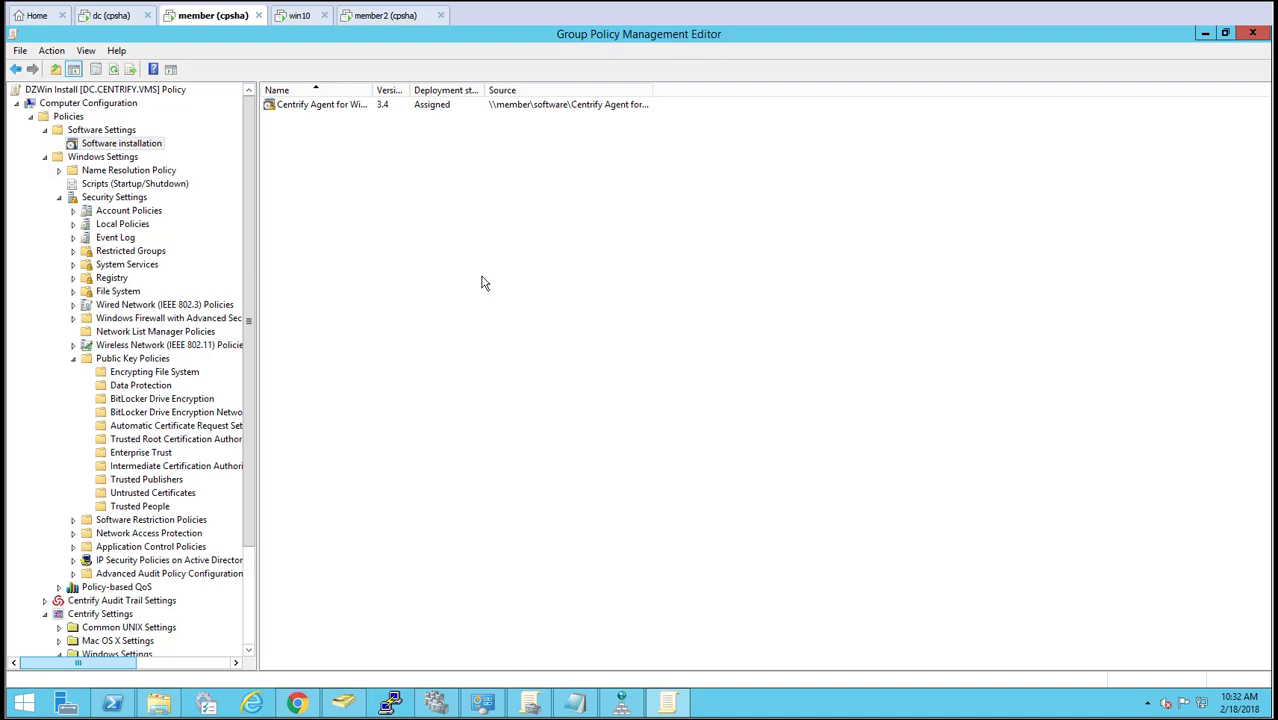
double_click(320, 105)
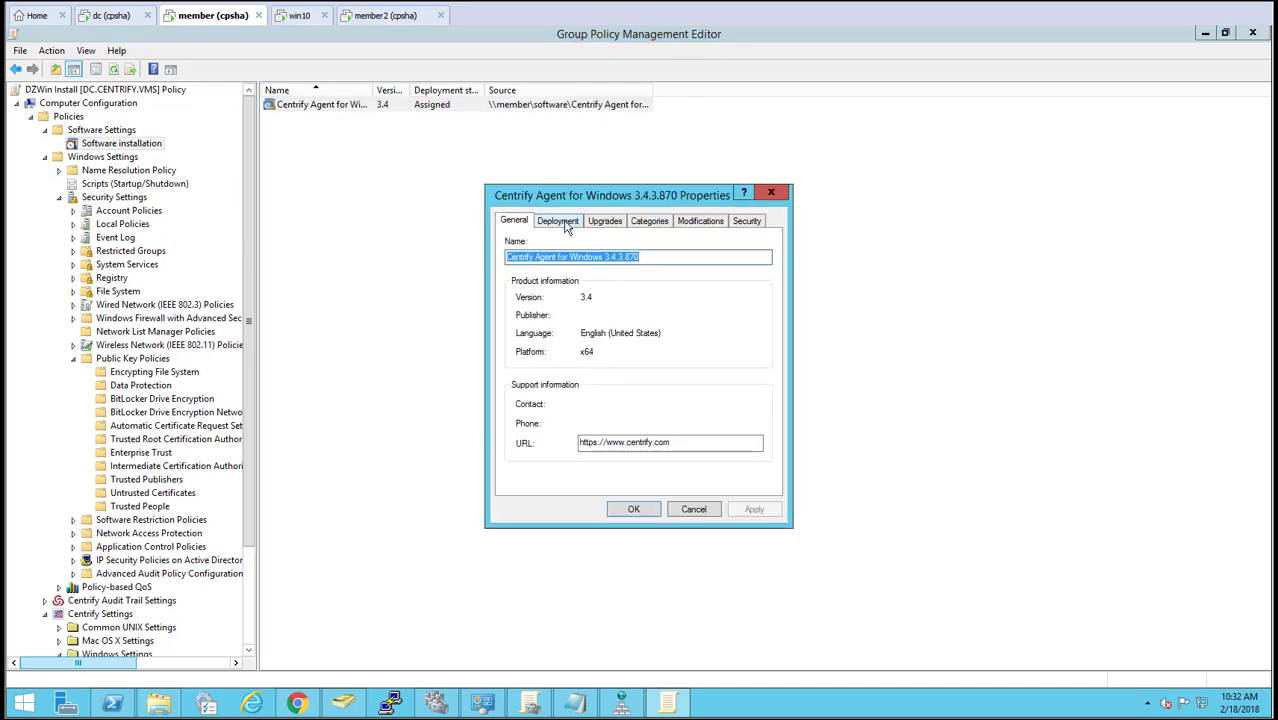
left_click(568, 223)
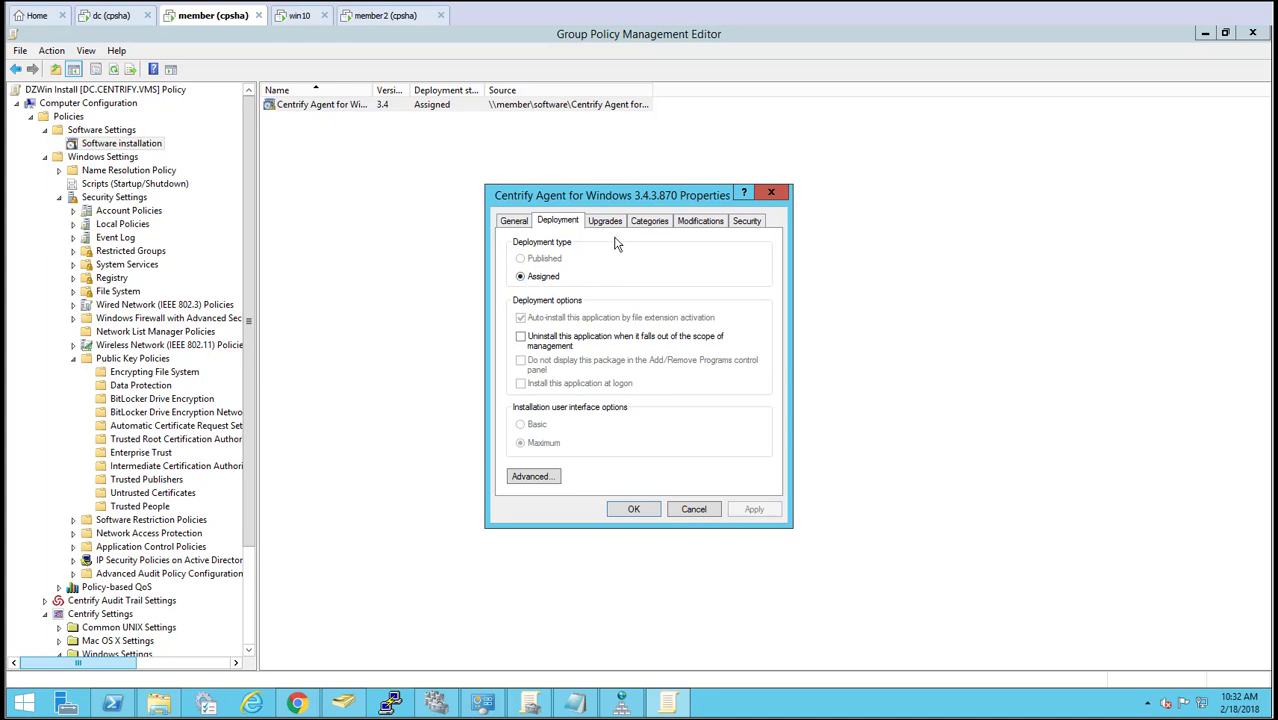
left_click(598, 222)
left_click(643, 224)
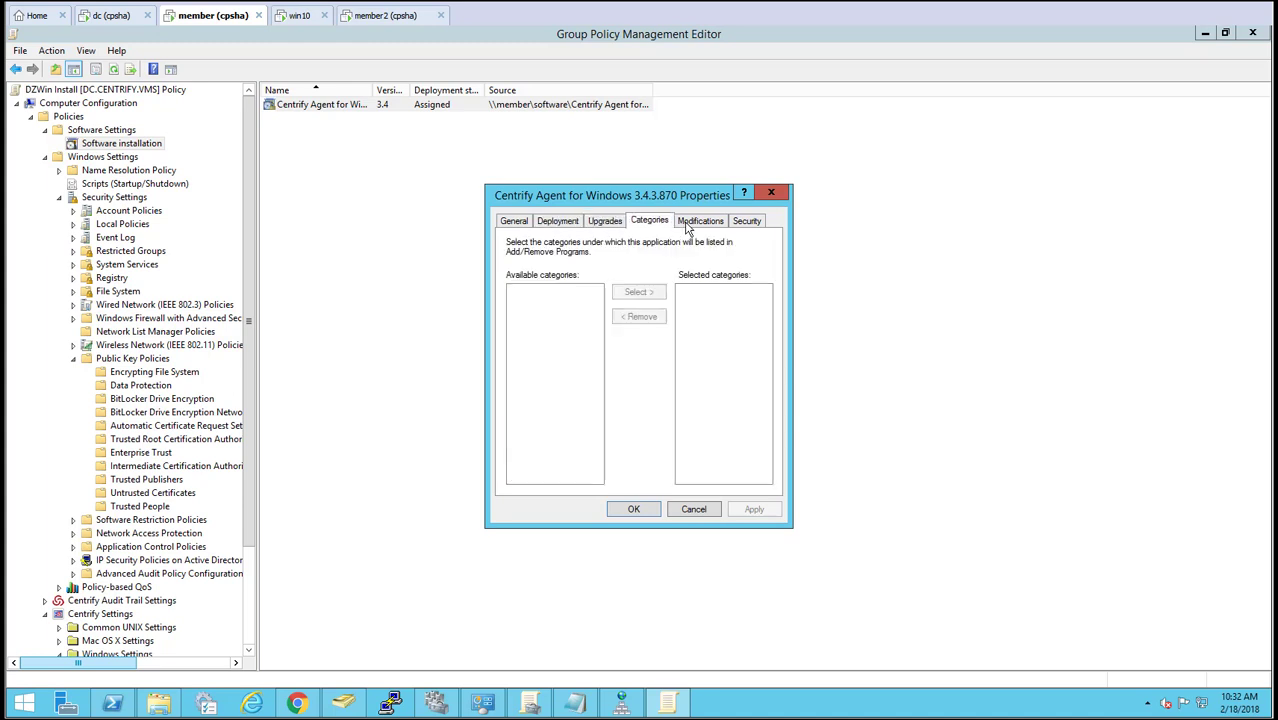
left_click(693, 224)
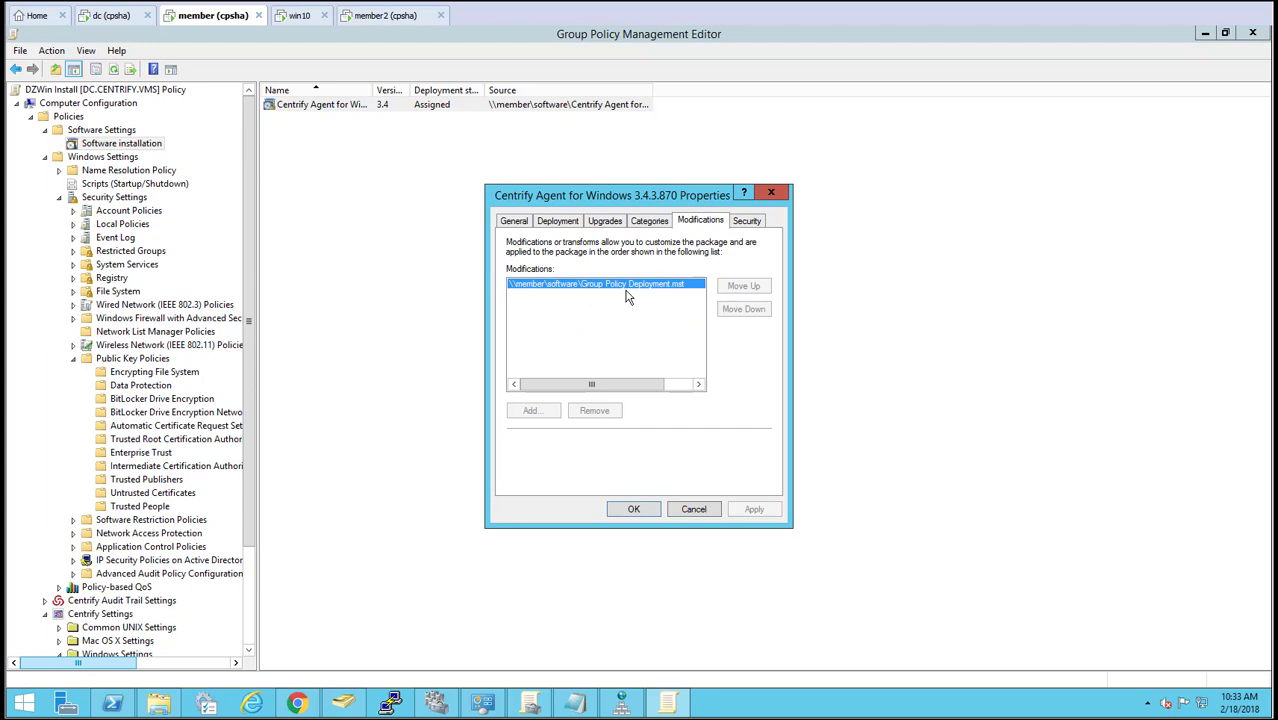
left_click(512, 222)
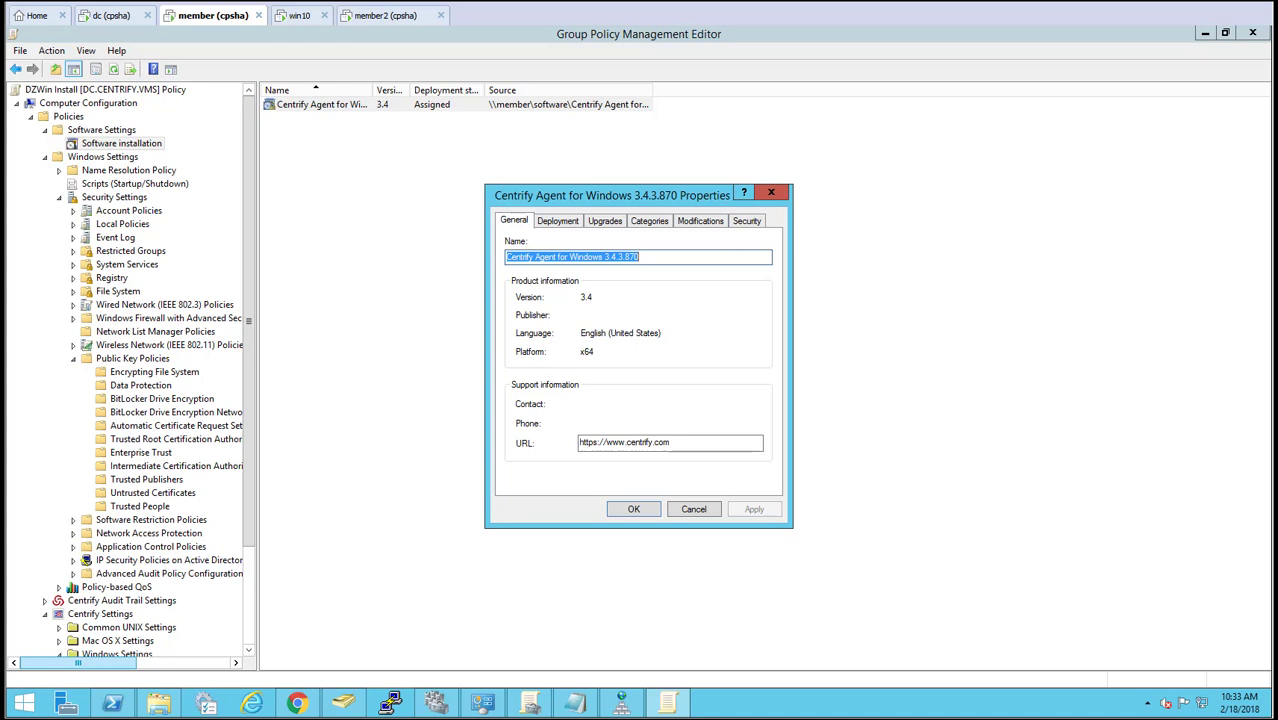
left_click(700, 221)
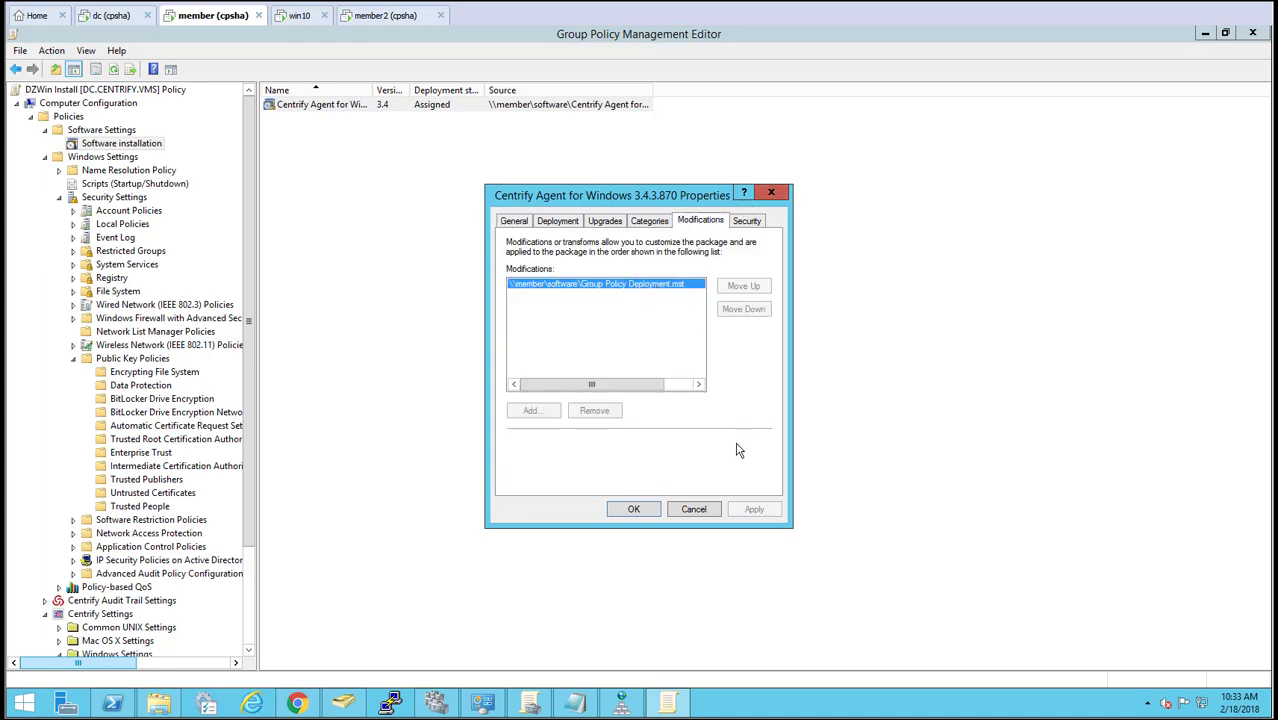
left_click(695, 510)
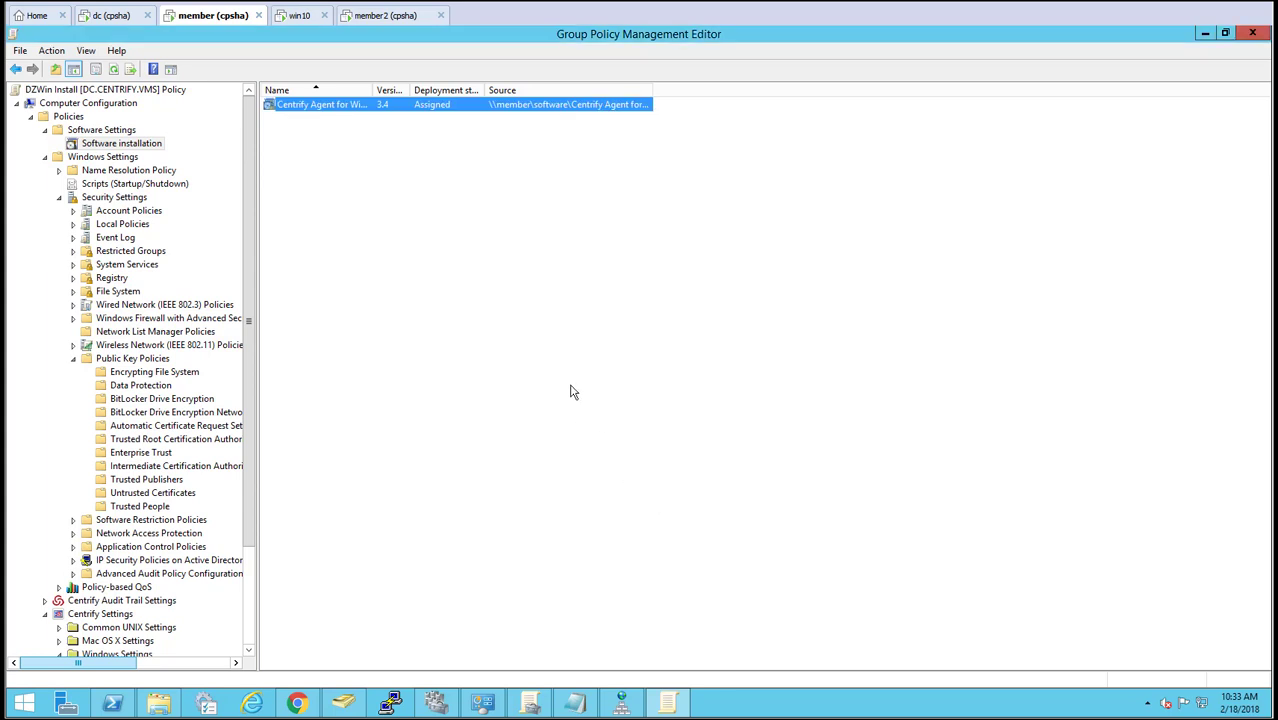
left_click(575, 703)
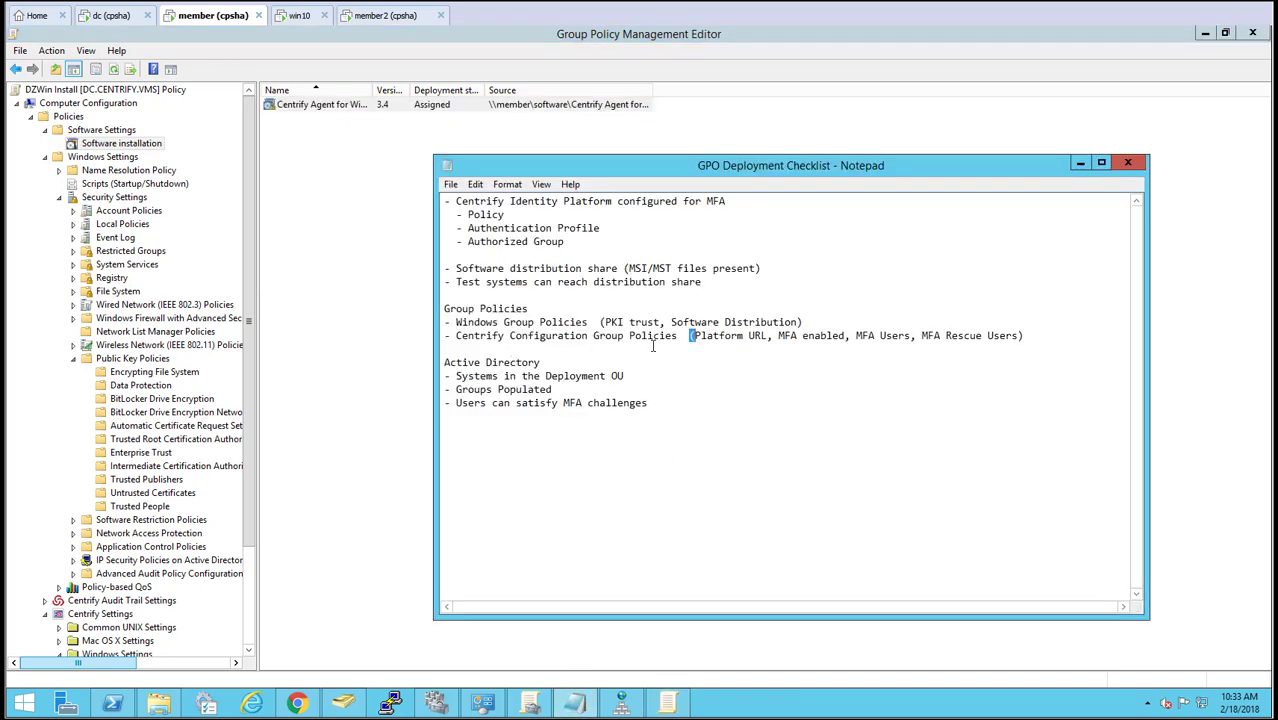
left_click(705, 358)
Open the Centrify Common Settings 'Specify a list of rescue users' policy to see its group.
left_click(48, 166)
left_click(45, 158)
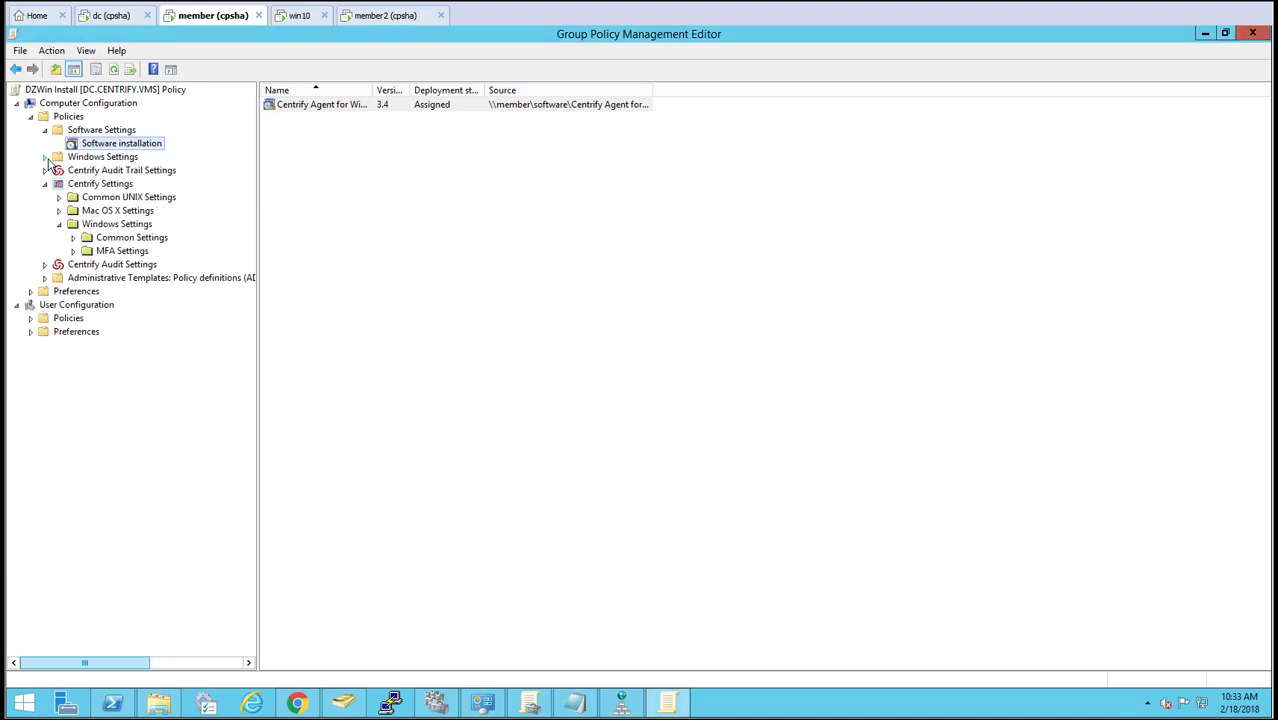
left_click(45, 130)
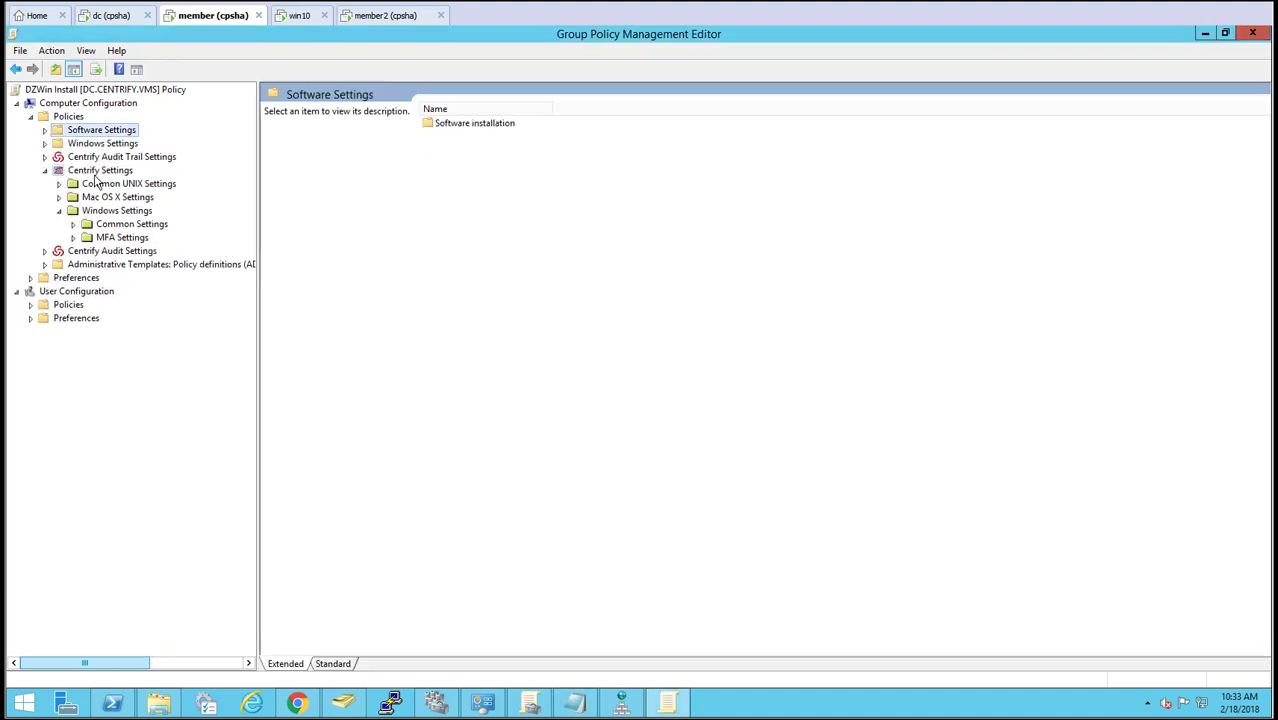
left_click(128, 224)
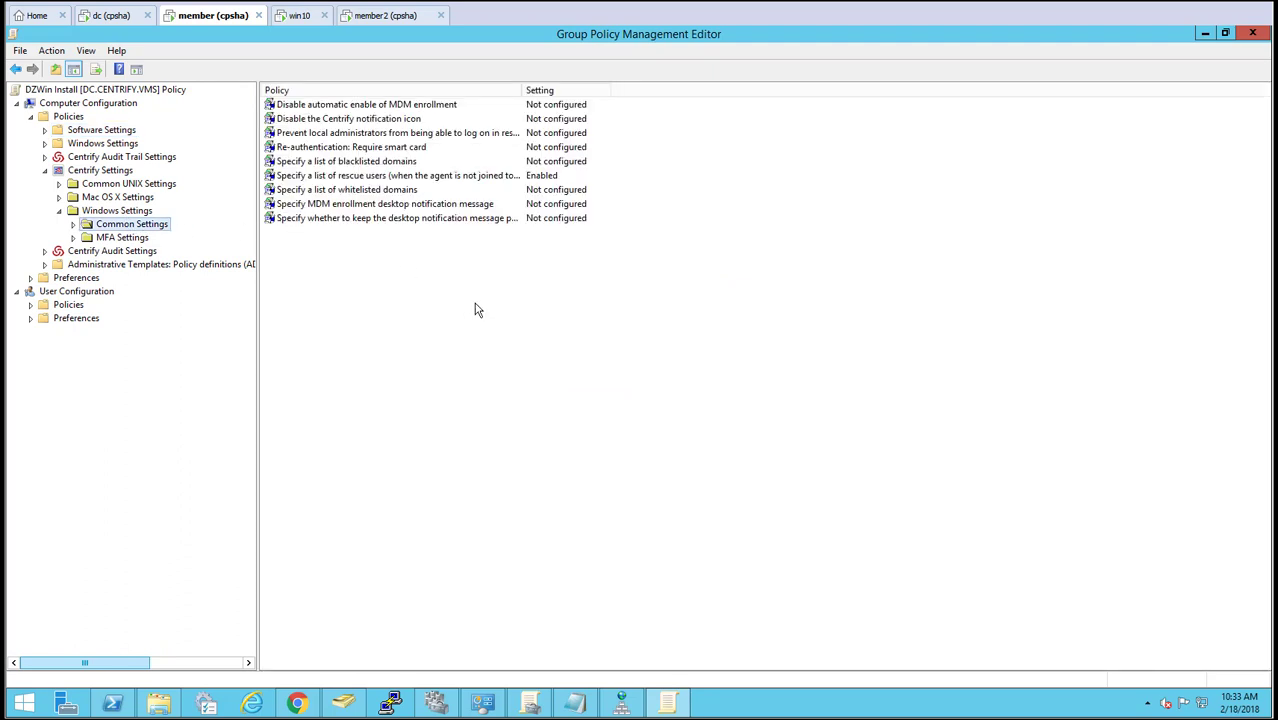
double_click(395, 178)
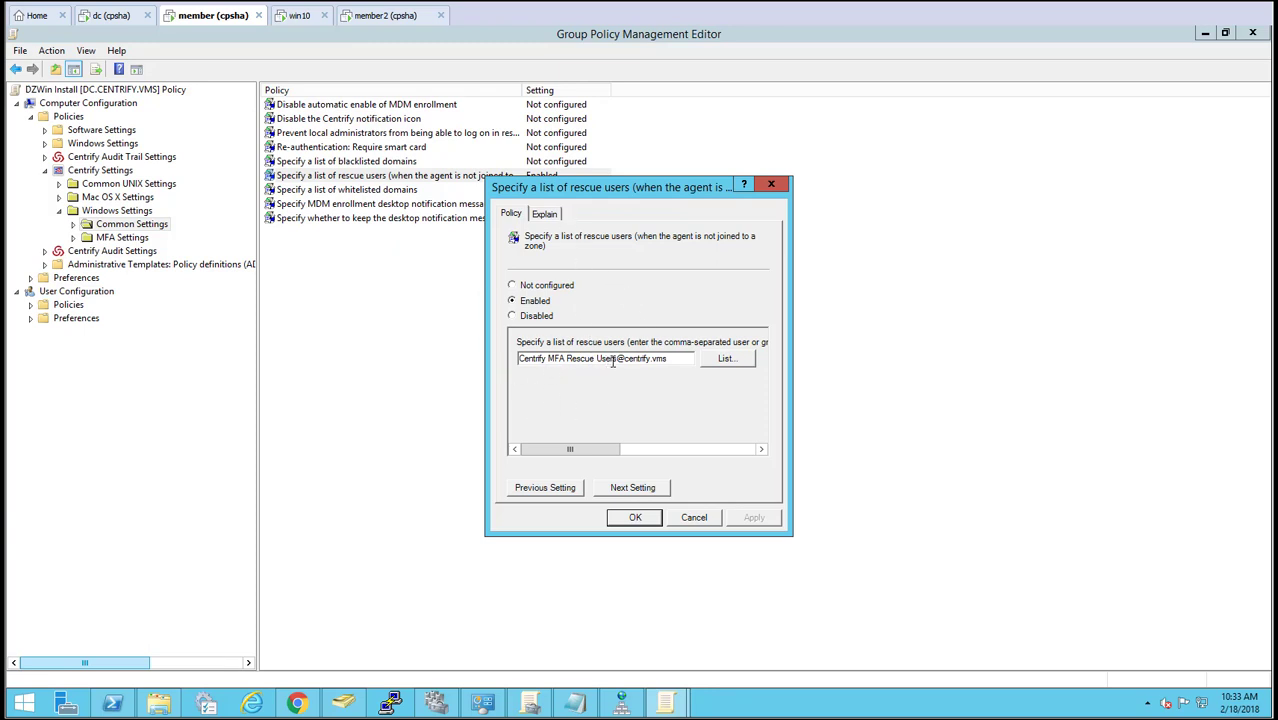
Confirm the Centrify MFA Rescue Users group has one IT member, then close the rescue-users policy unchanged.
left_click(343, 704)
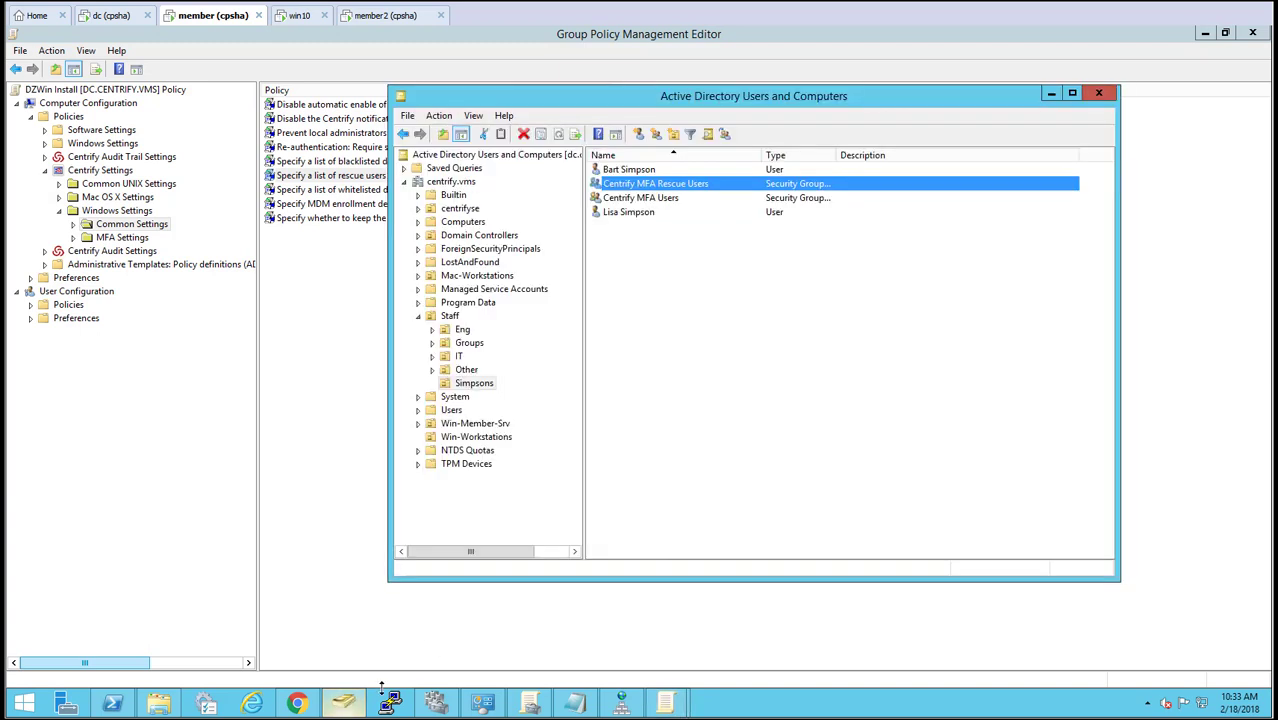
double_click(693, 186)
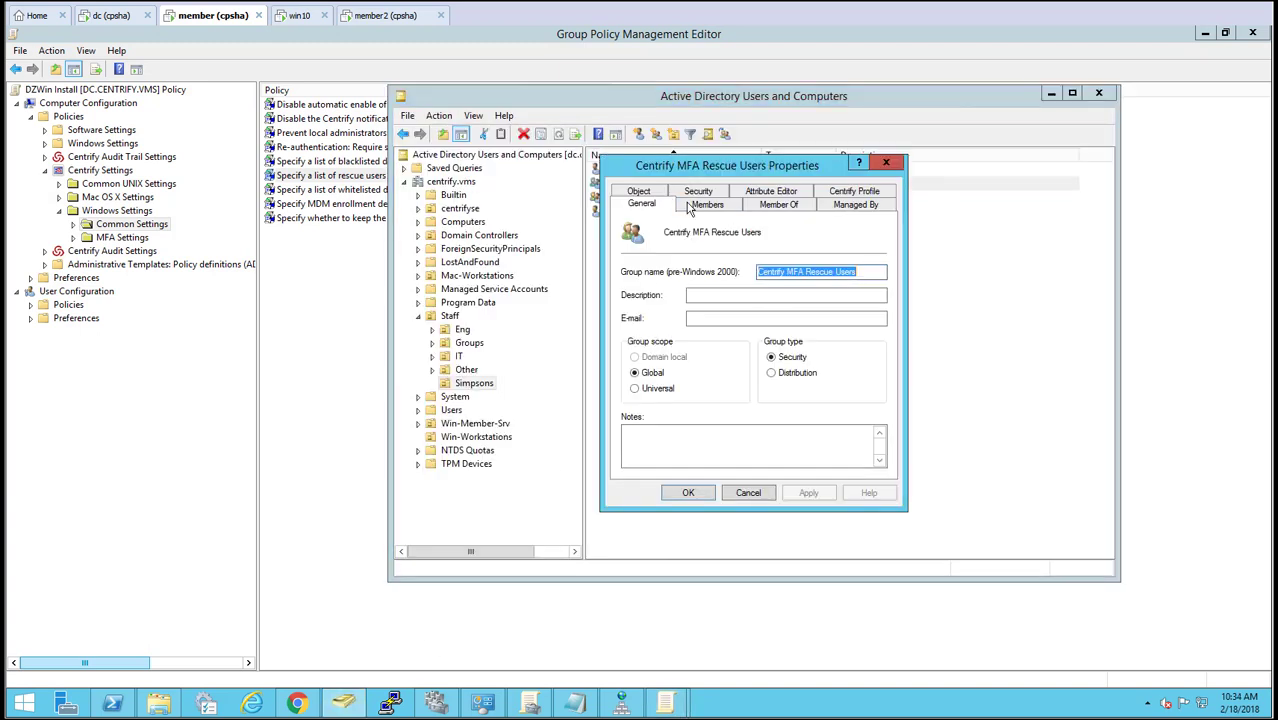
left_click(708, 206)
left_click(664, 256)
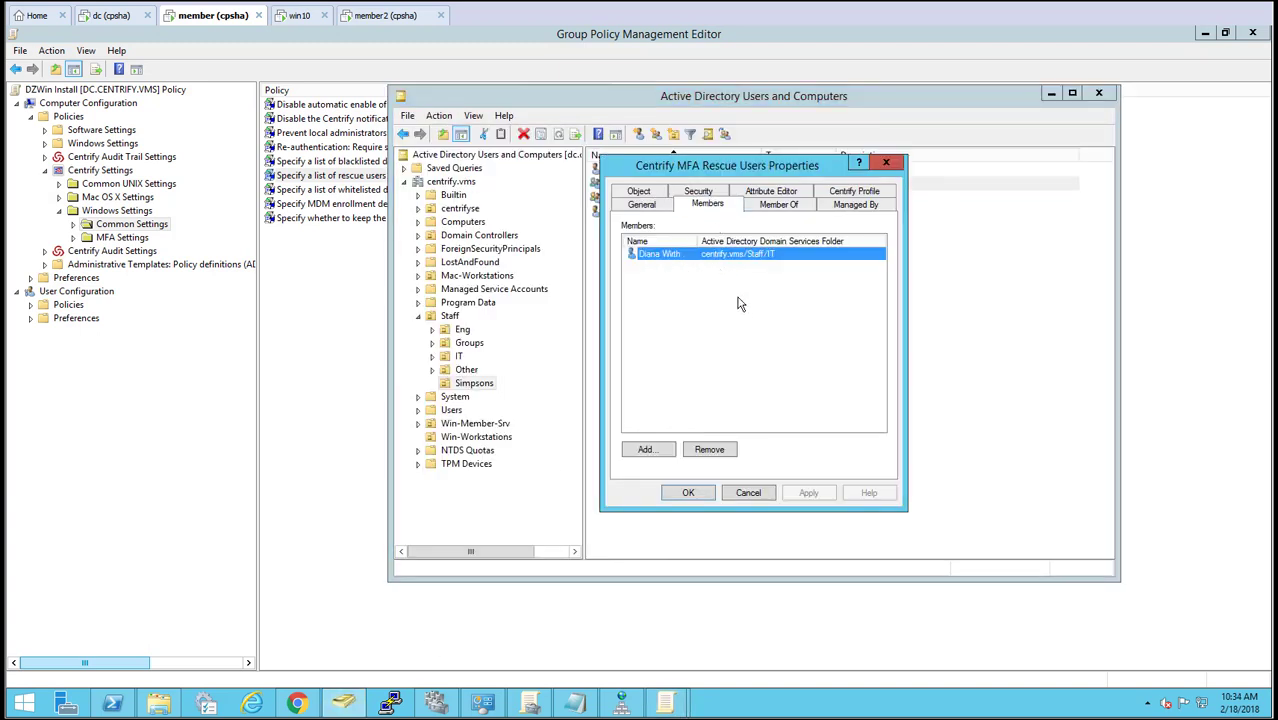
left_click(766, 494)
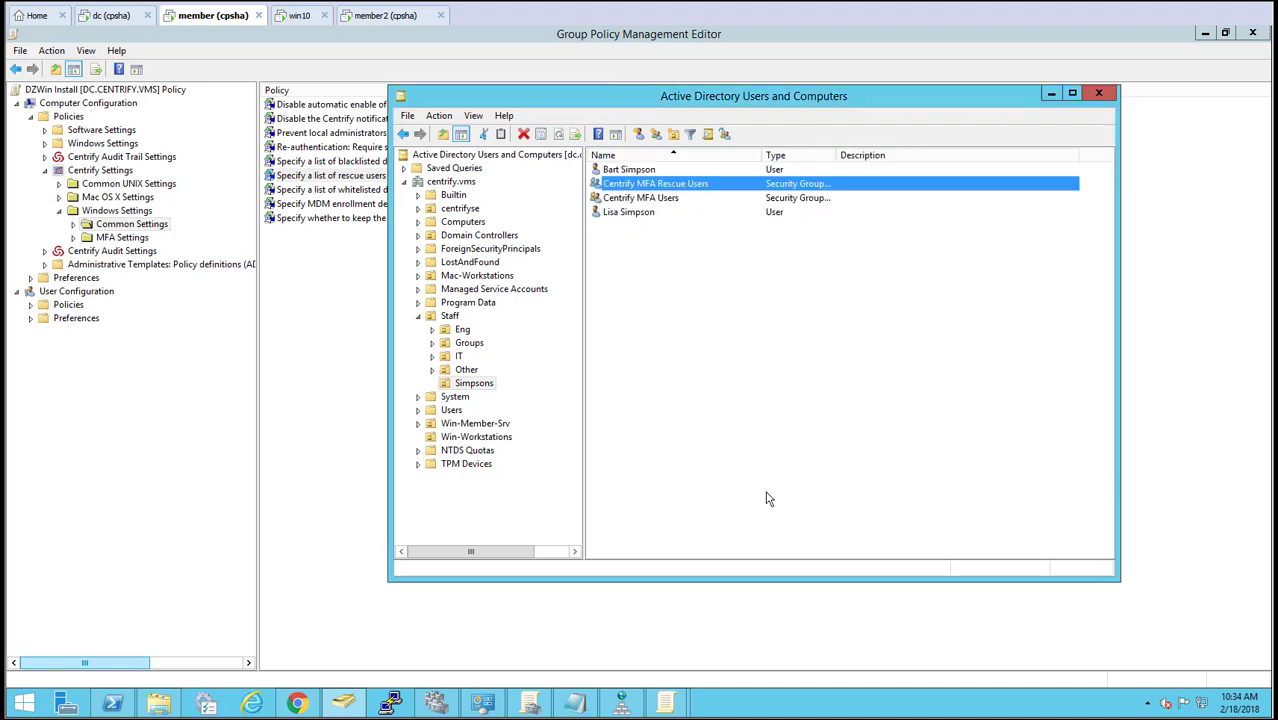
left_click(1049, 94)
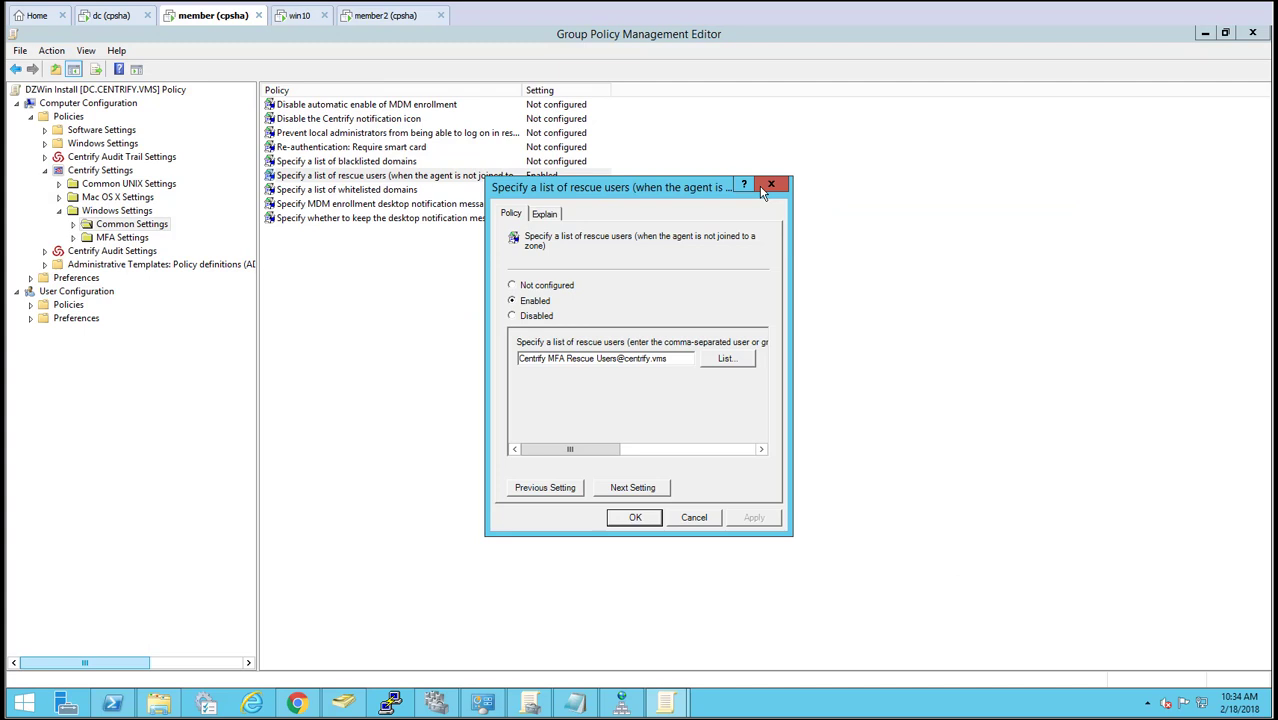
left_click(693, 518)
Under MFA Settings, review the Platform instance URL and Windows login MFA policies, then open the MFA-required users policy.
left_click(136, 238)
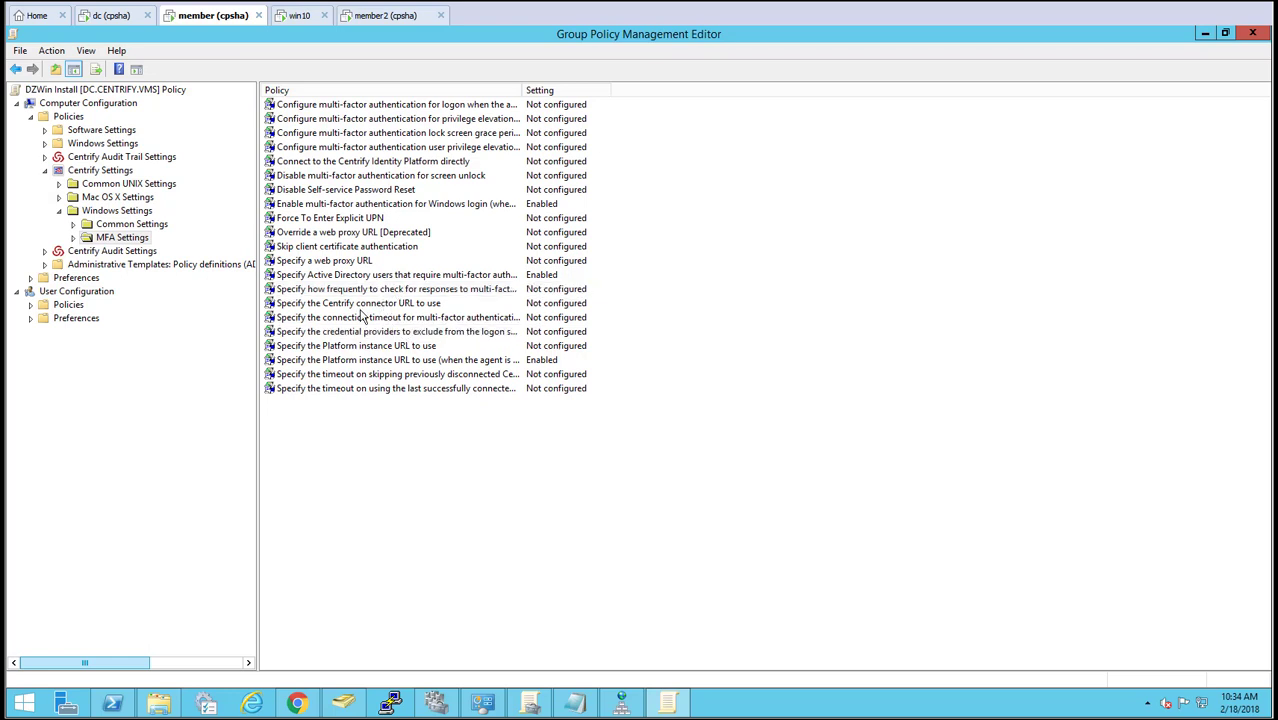
double_click(411, 366)
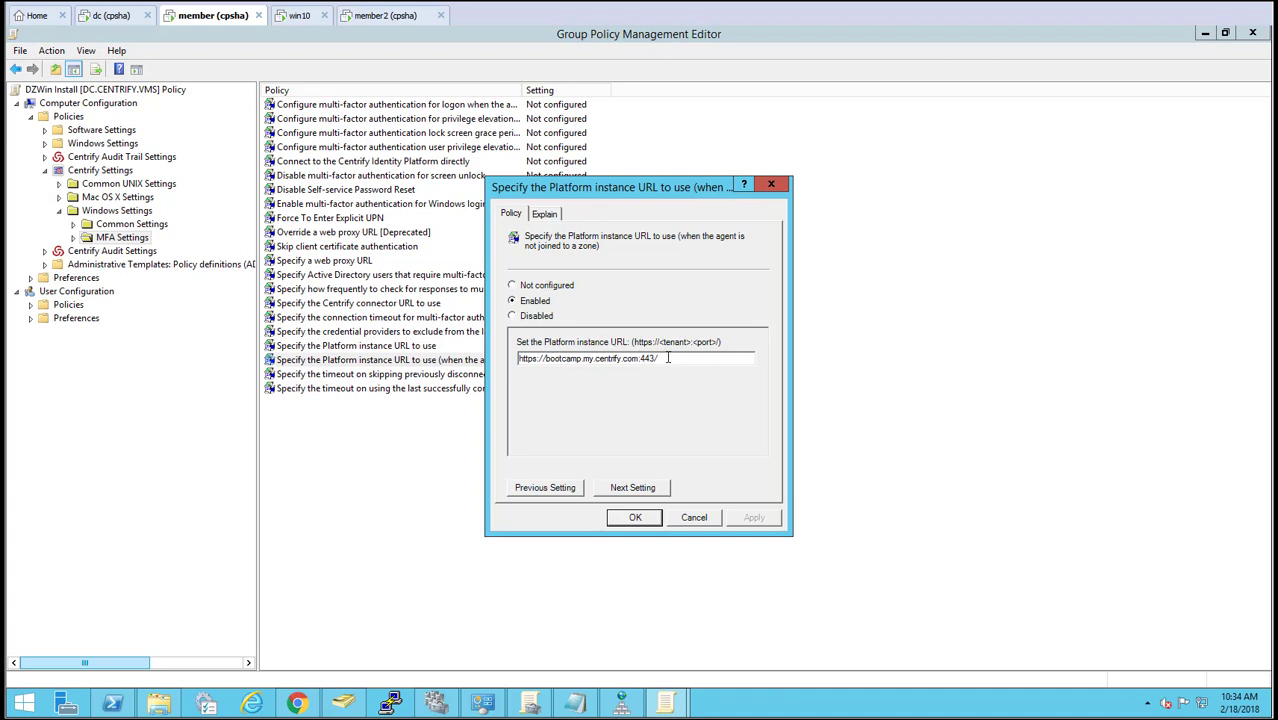
left_click(693, 517)
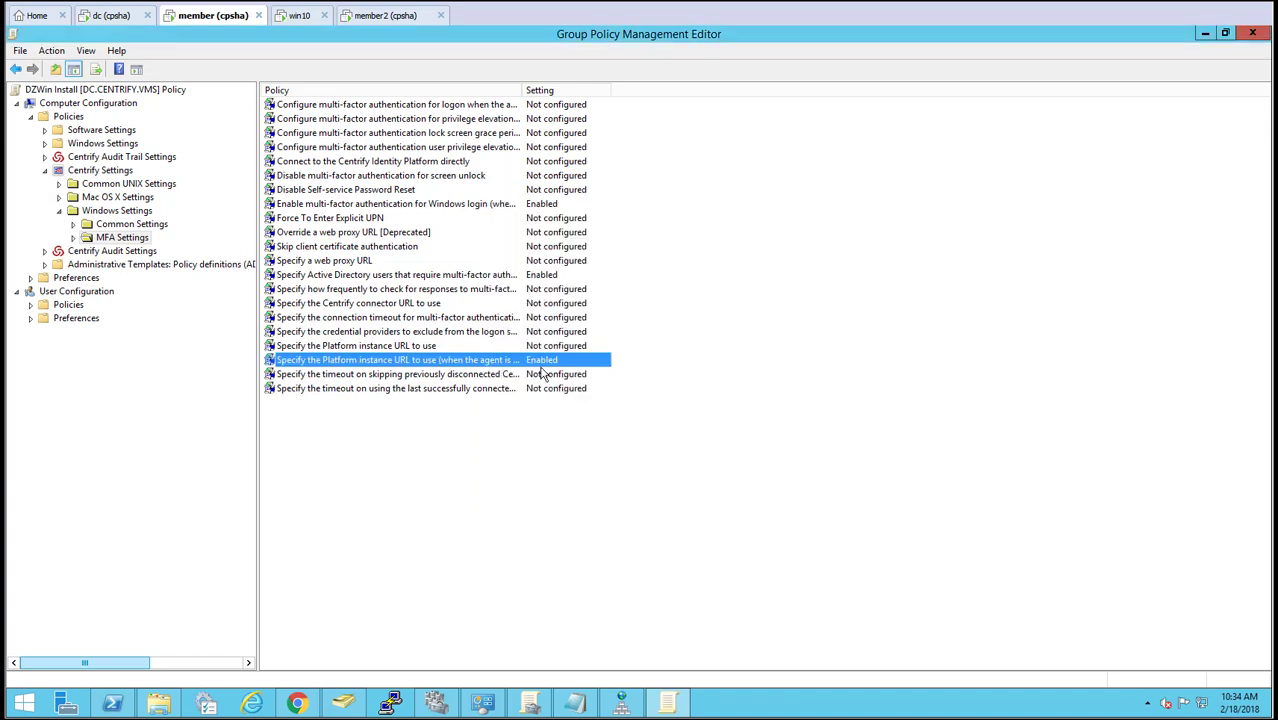
double_click(397, 207)
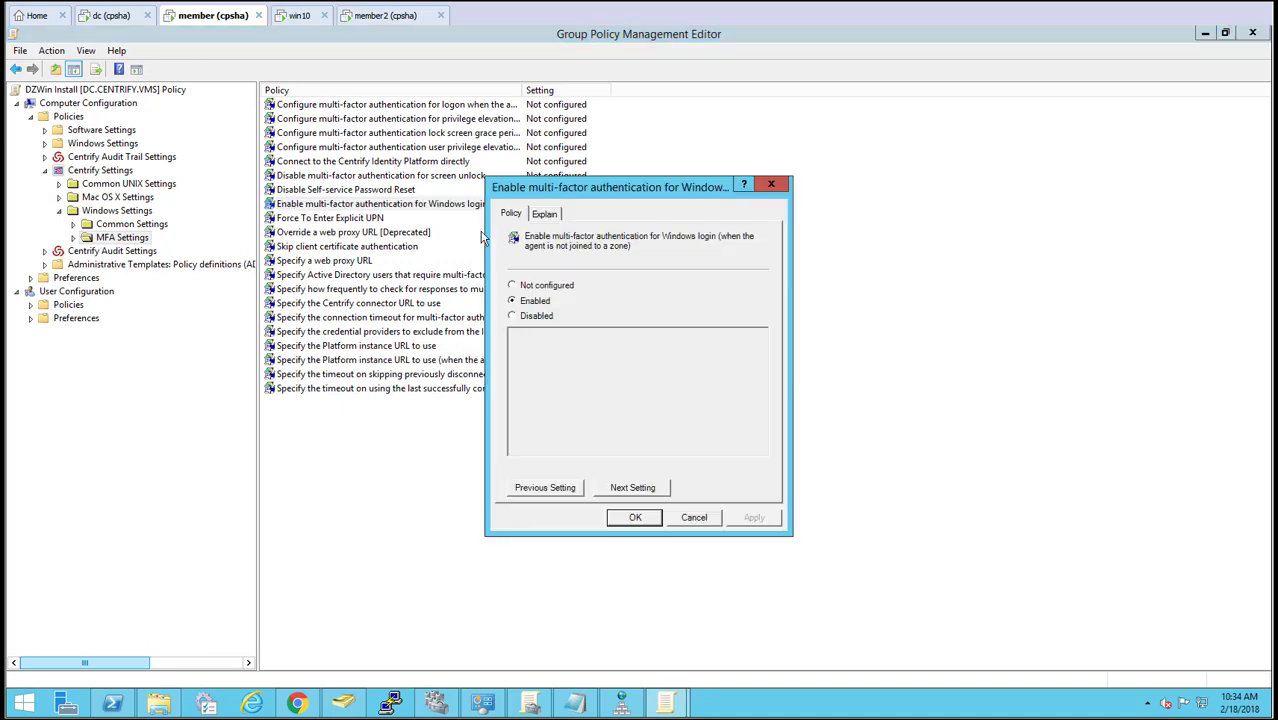
left_click(685, 522)
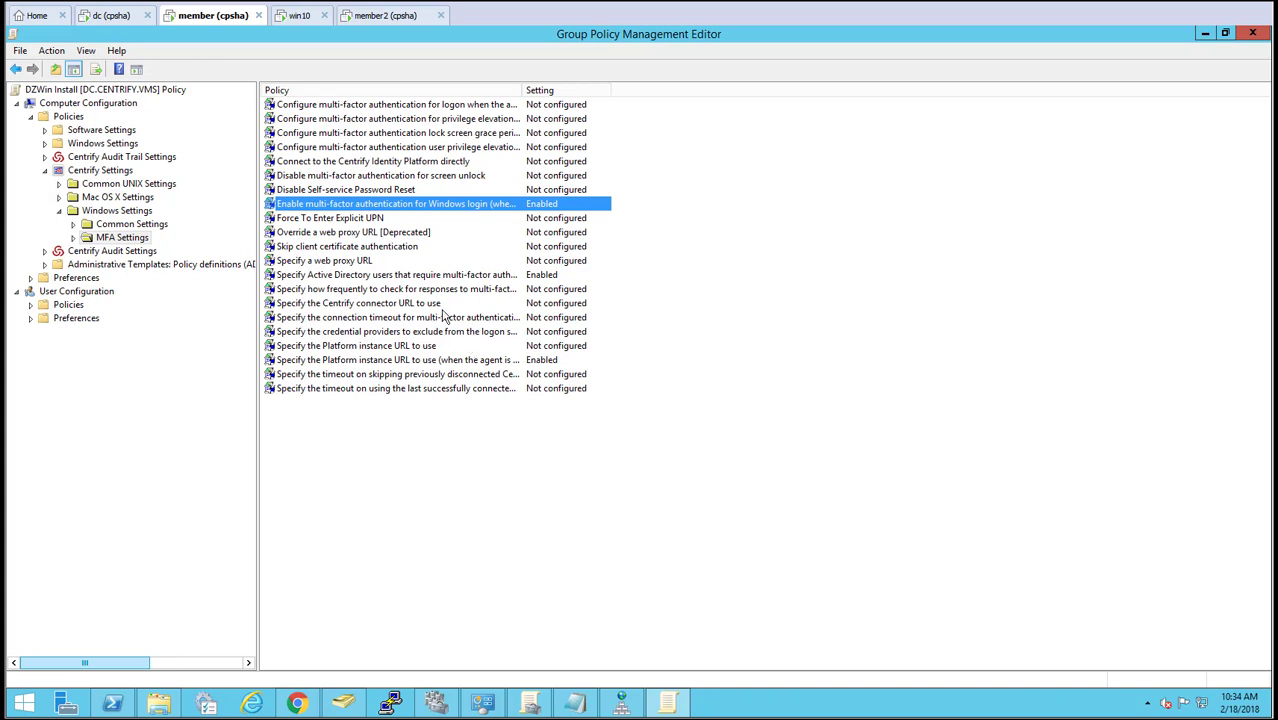
double_click(382, 280)
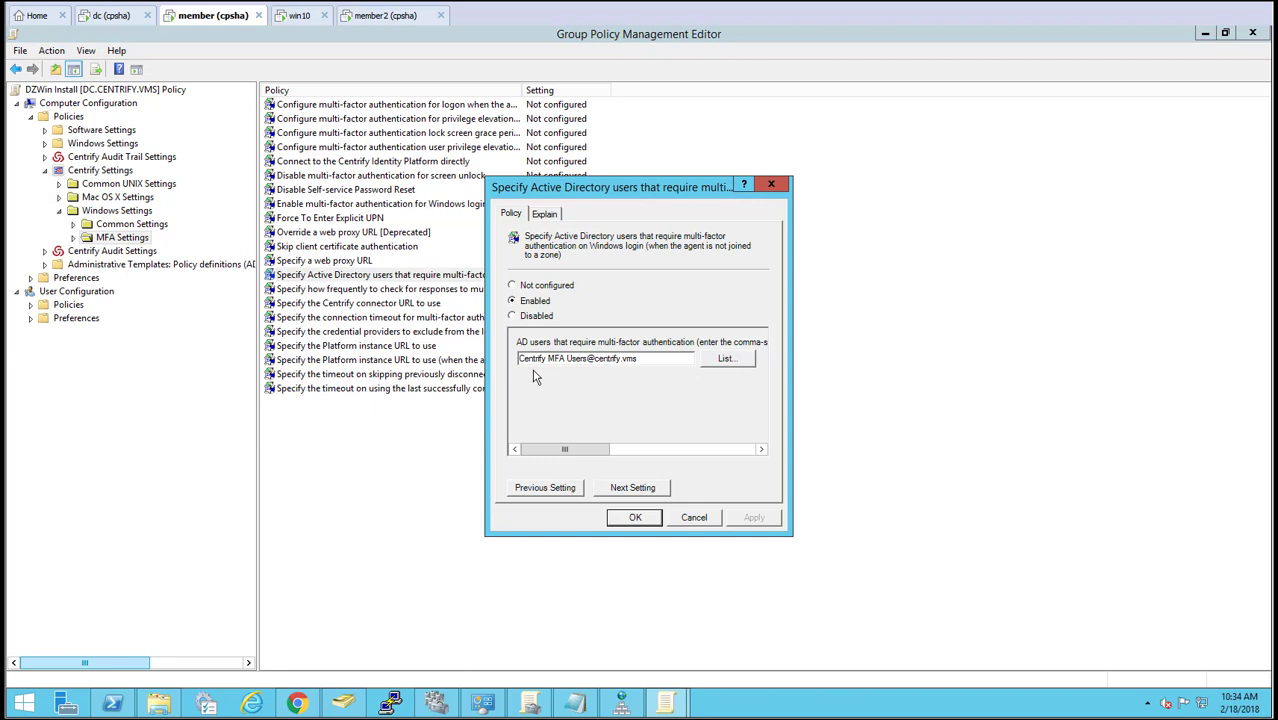
Confirm in ADUC that Centrify MFA Users holds one Staff/Simpsons member, then minimize the console.
left_click(345, 703)
double_click(662, 199)
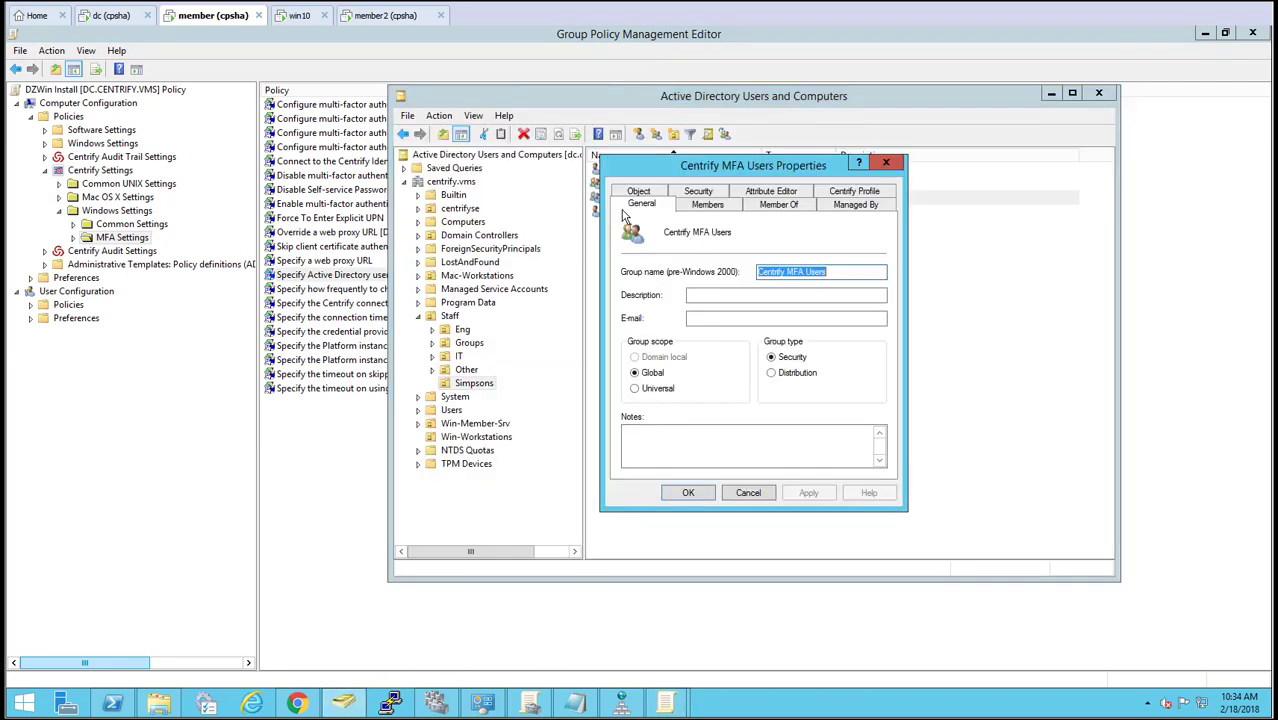
left_click(707, 204)
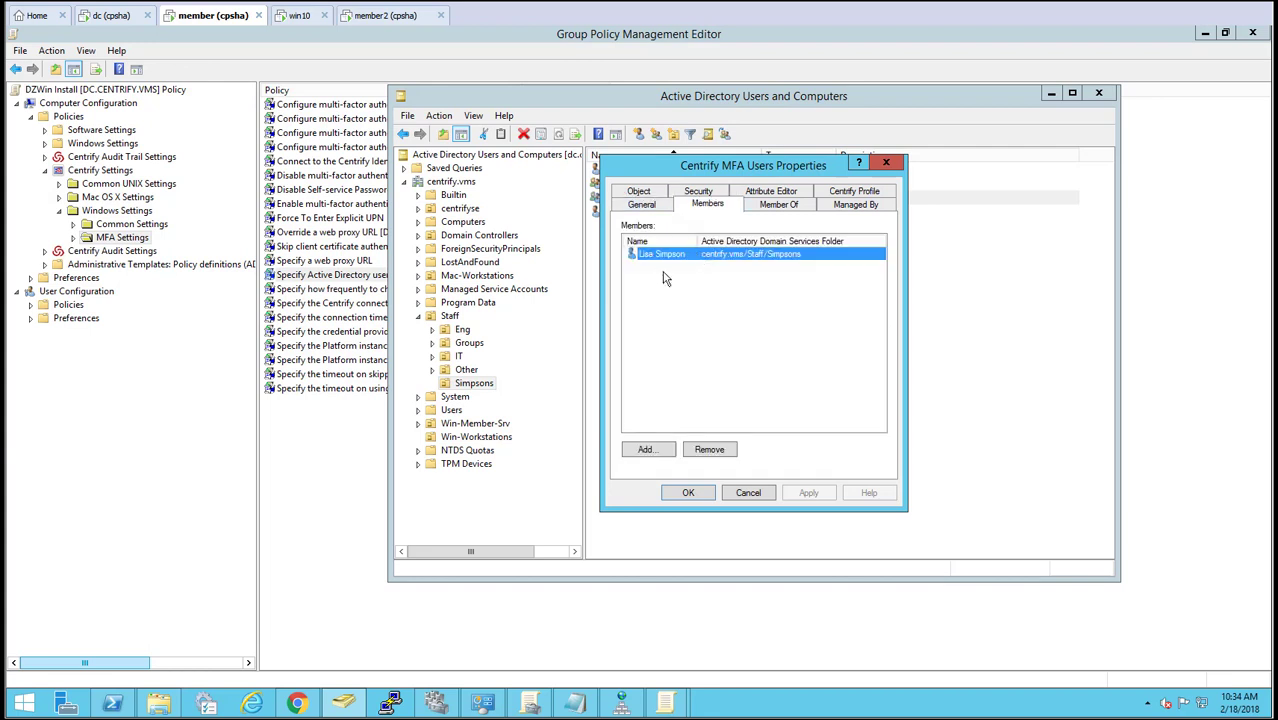
left_click(748, 492)
left_click(1052, 95)
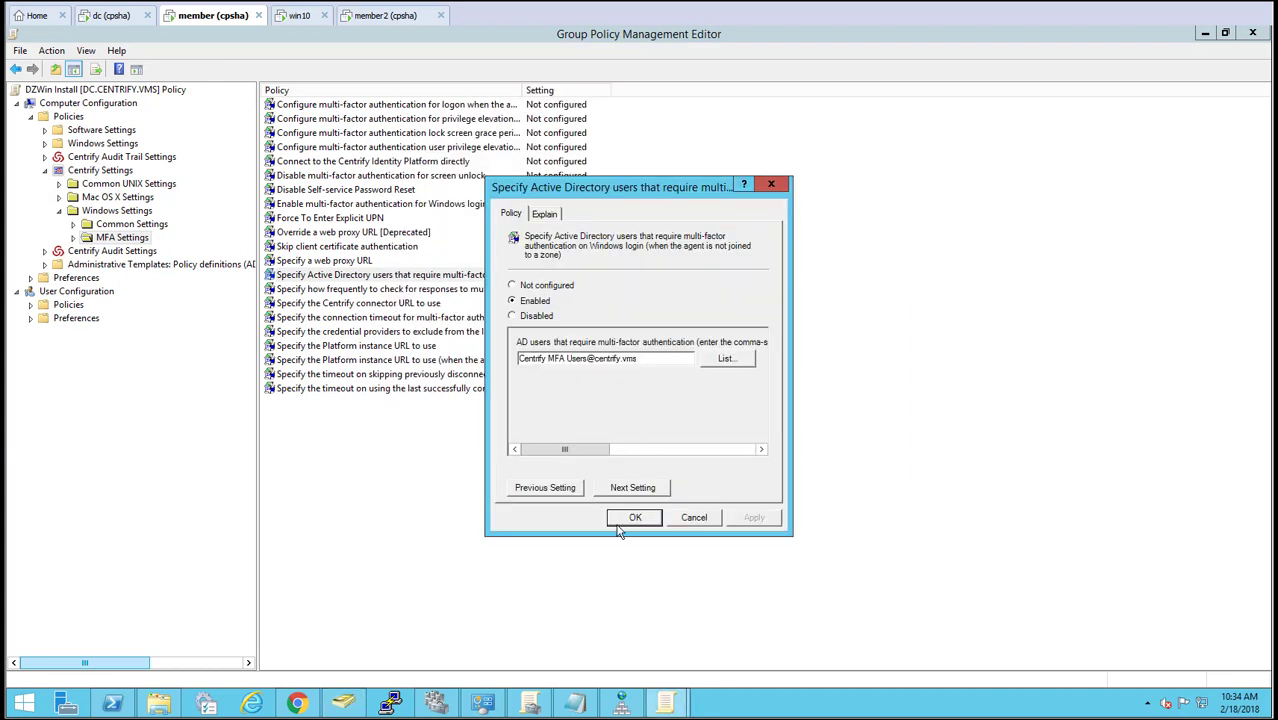
Open a Chrome incognito window at bootcamp.my.centrify.com/manage.
left_click(314, 708)
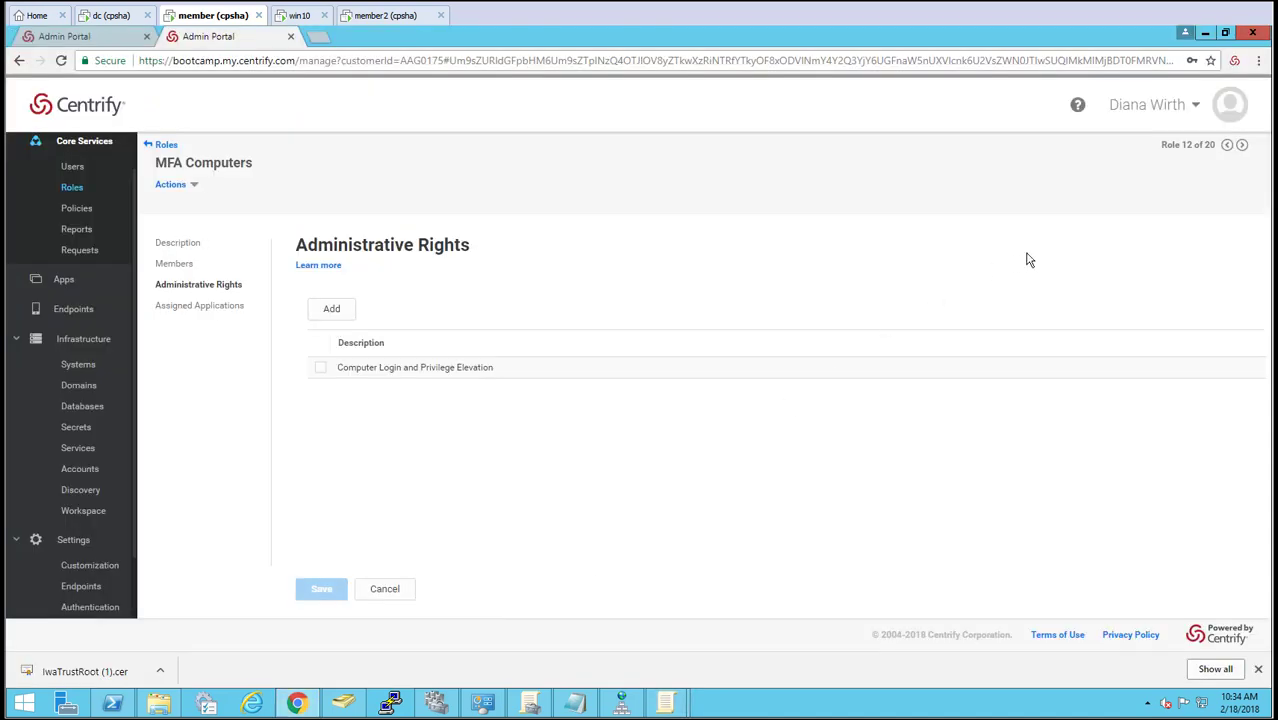
left_click(1258, 60)
left_click(1141, 116)
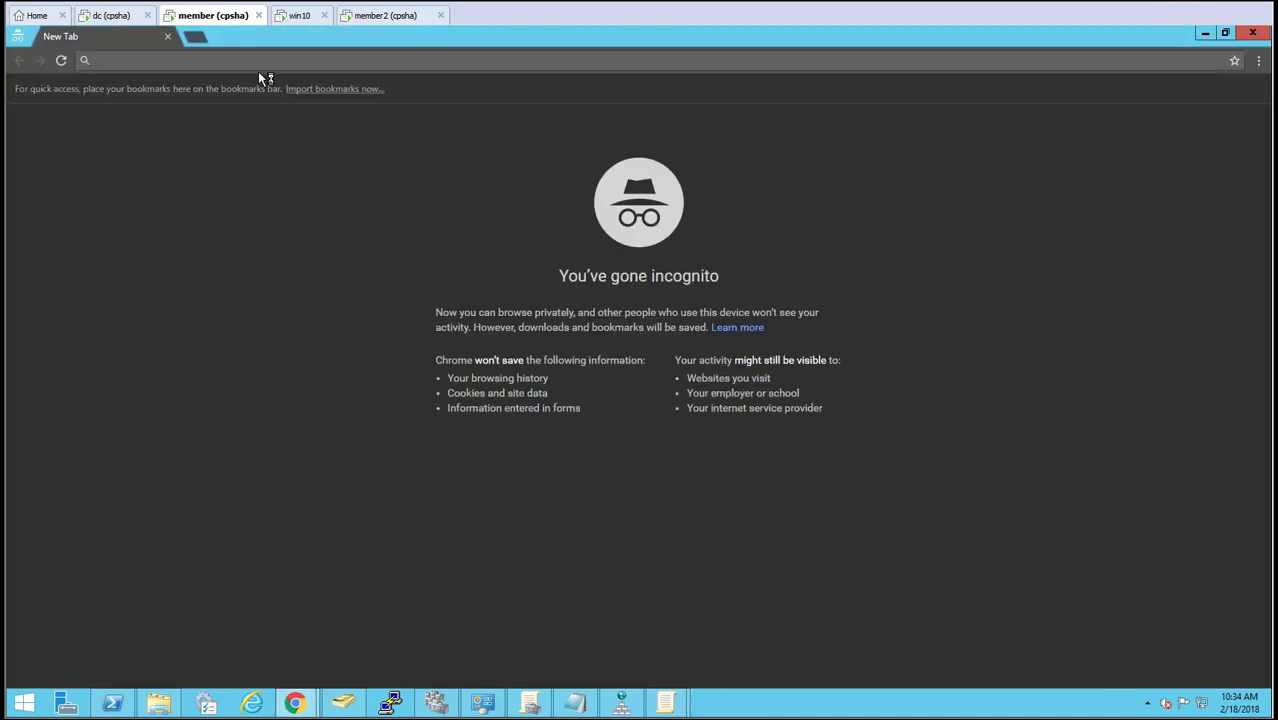
type("bootcamp.my.centrify.com/manage")
key("Return")
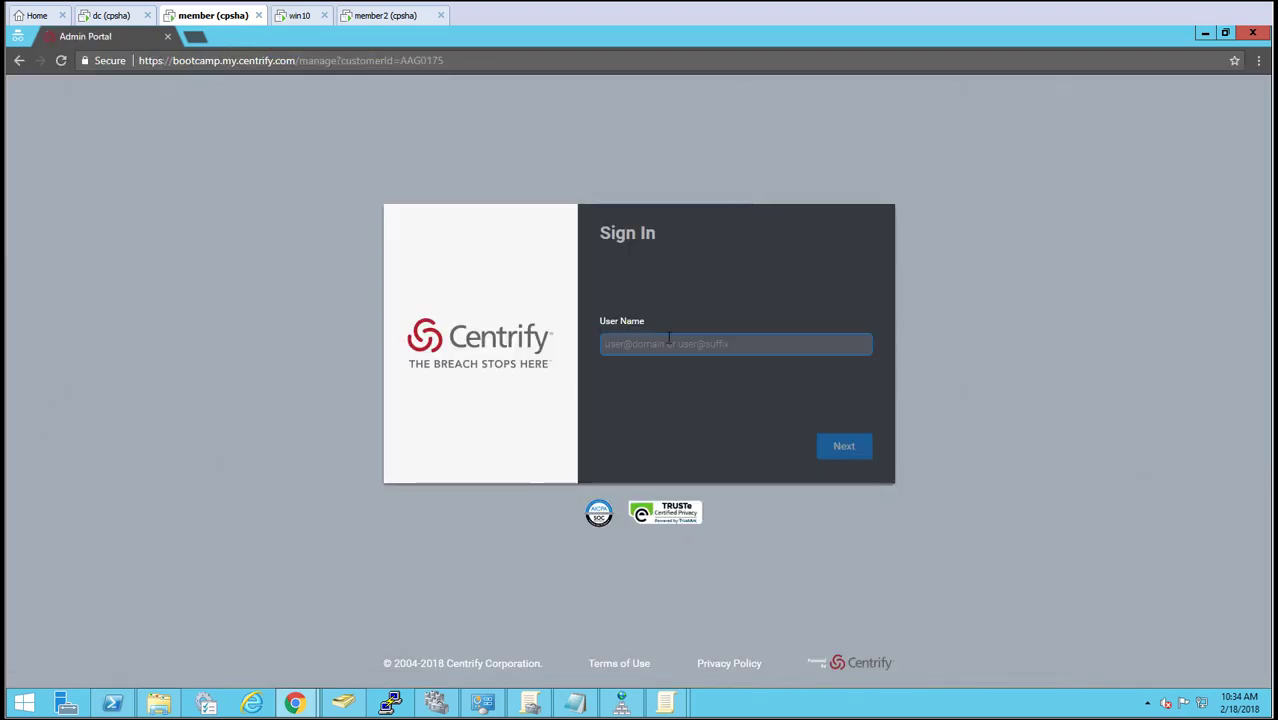
Submit the test user's name and review the authentication methods, with Yubikey or OATH OTP preselected.
type("lisa.simpson")
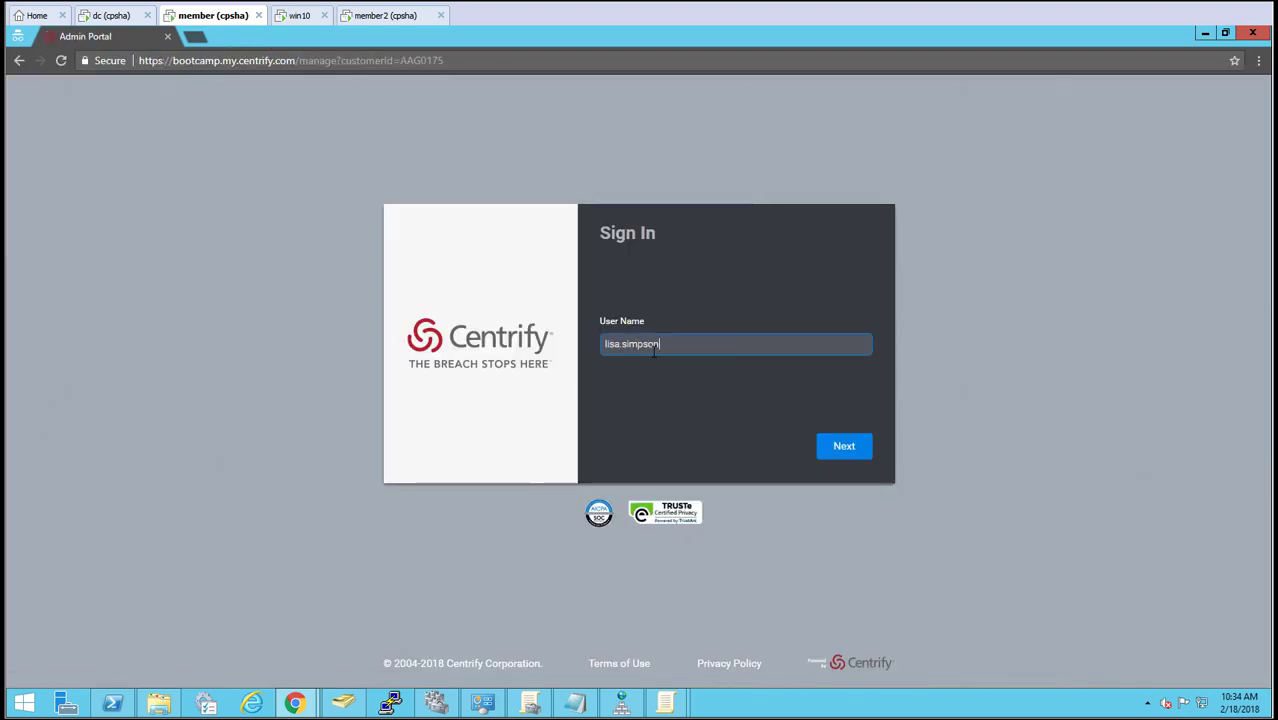
key("Return")
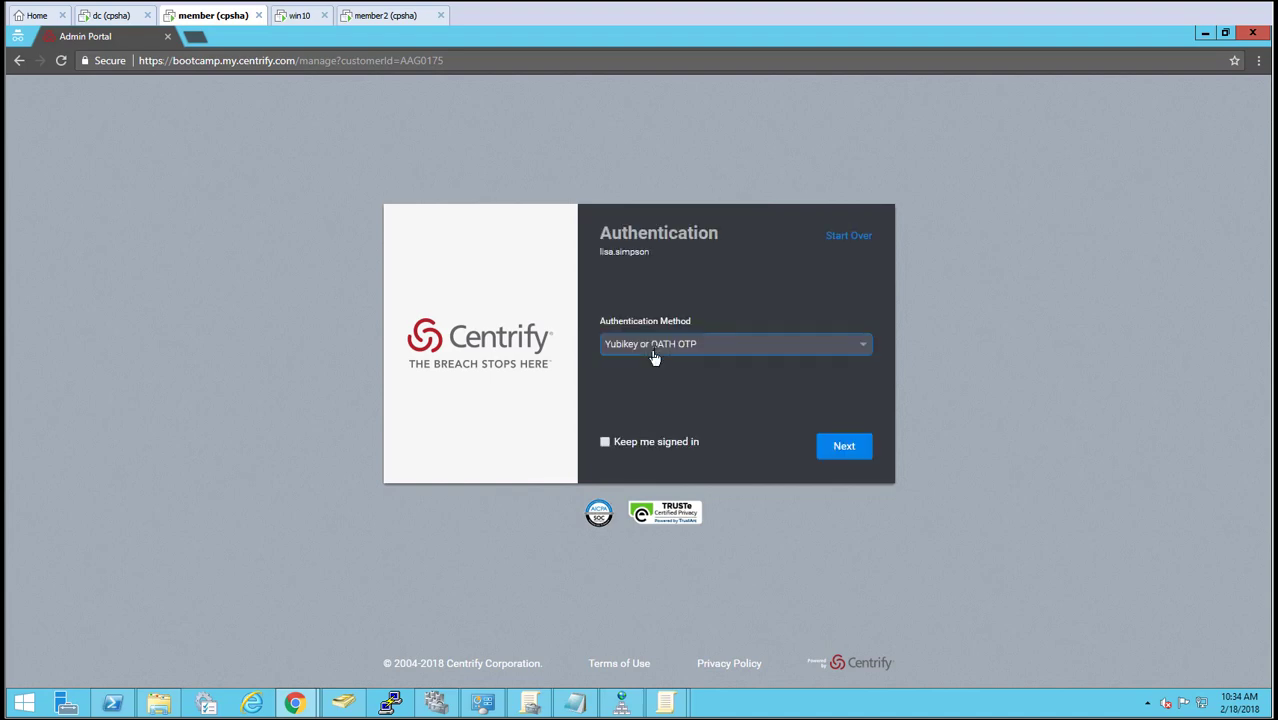
left_click(658, 352)
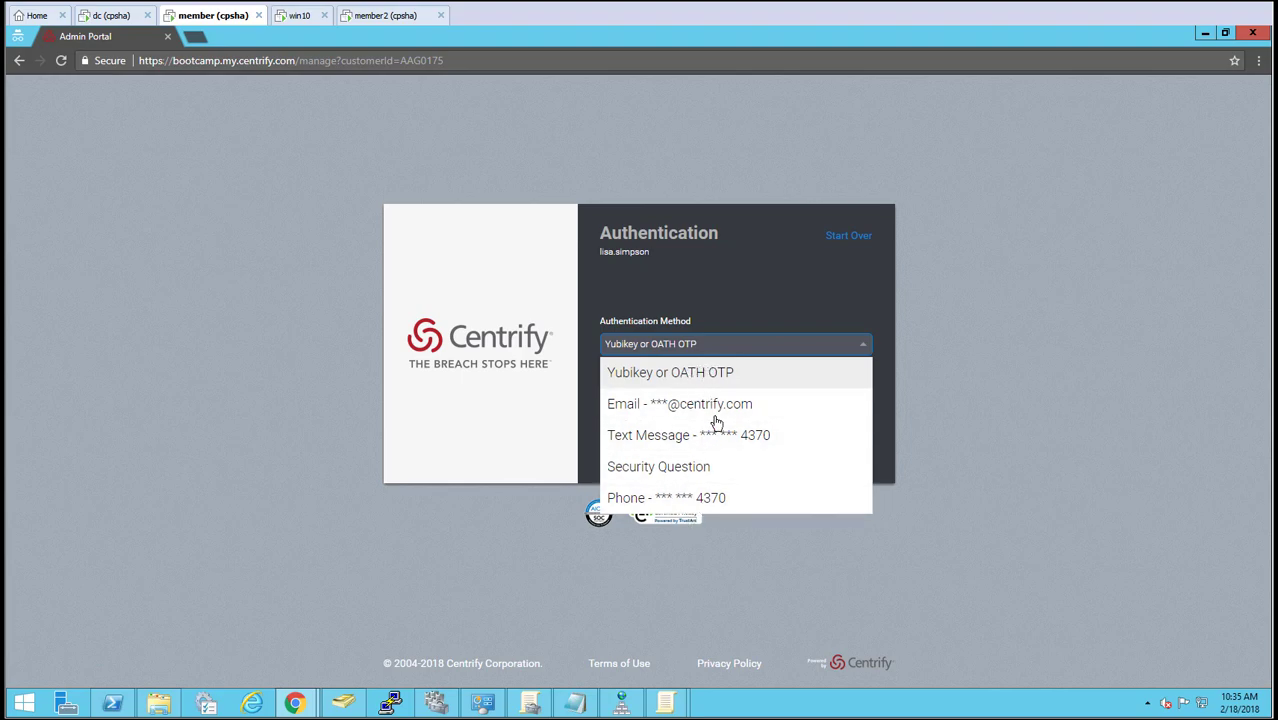
left_click(1235, 190)
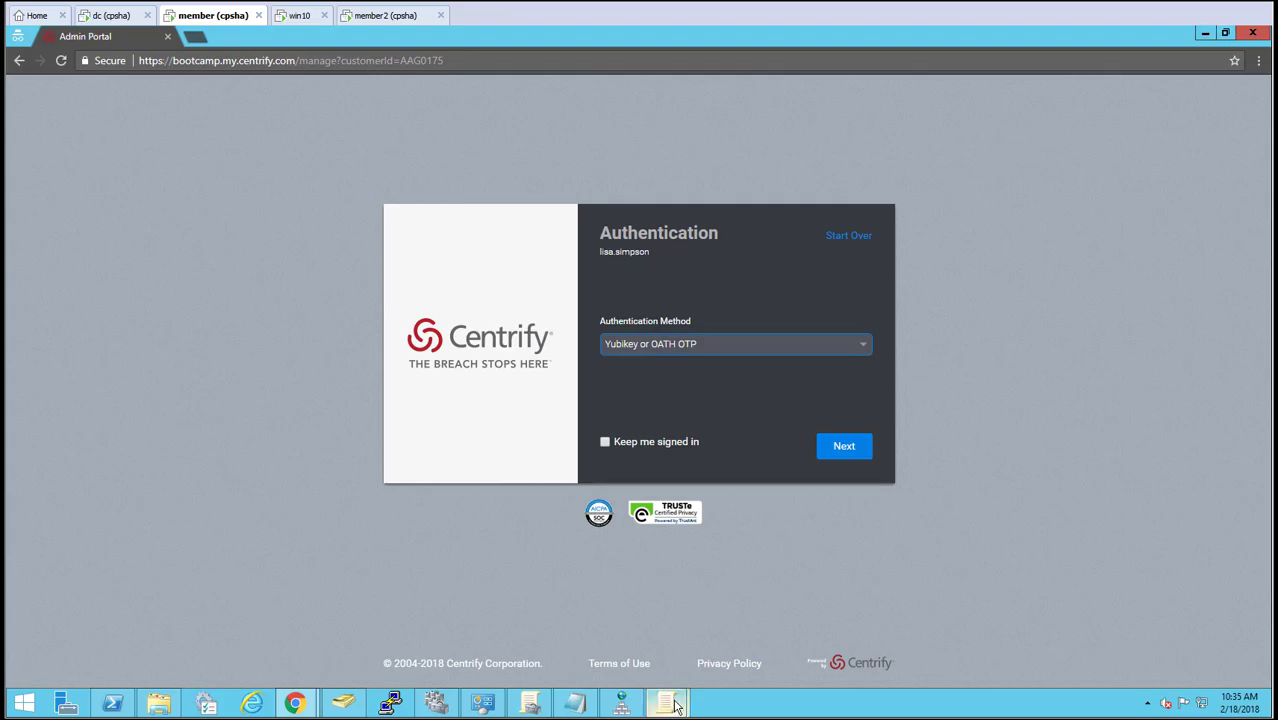
Close the MFA users policy and list the Common Settings policies, where only the rescue users policy is Enabled.
mouse_move(668, 703)
left_click(765, 625)
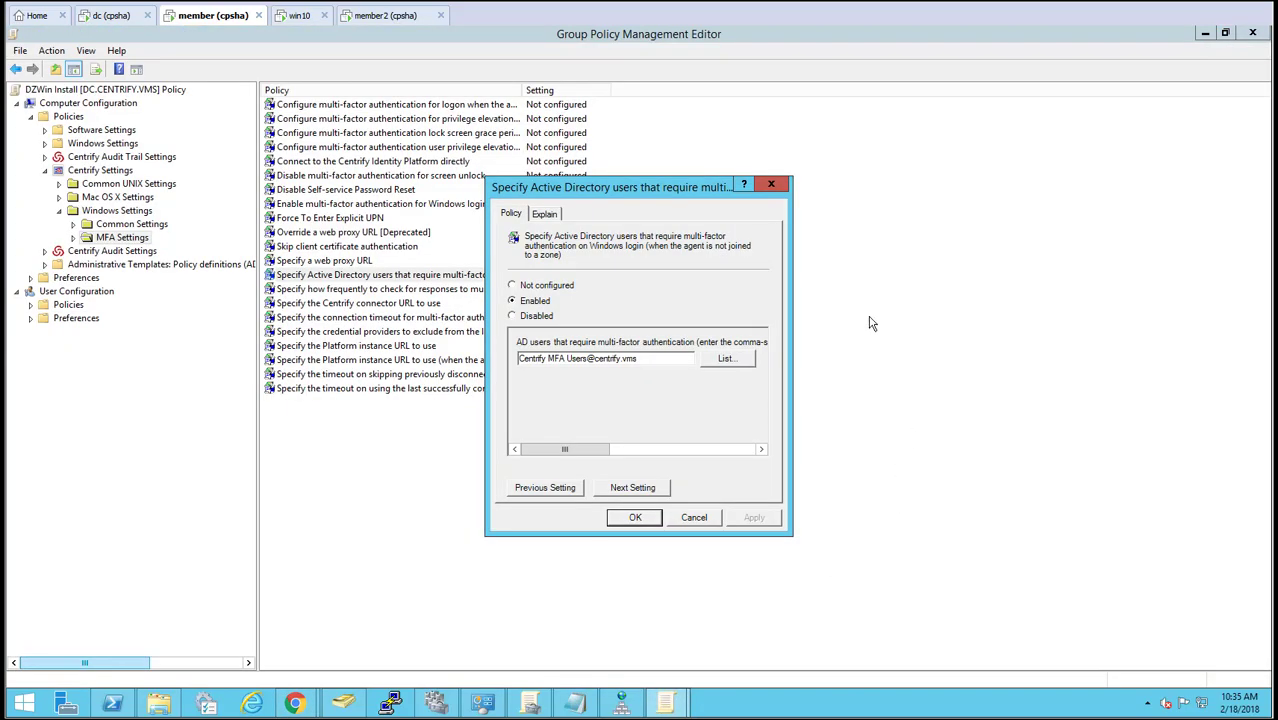
left_click(771, 184)
left_click(132, 226)
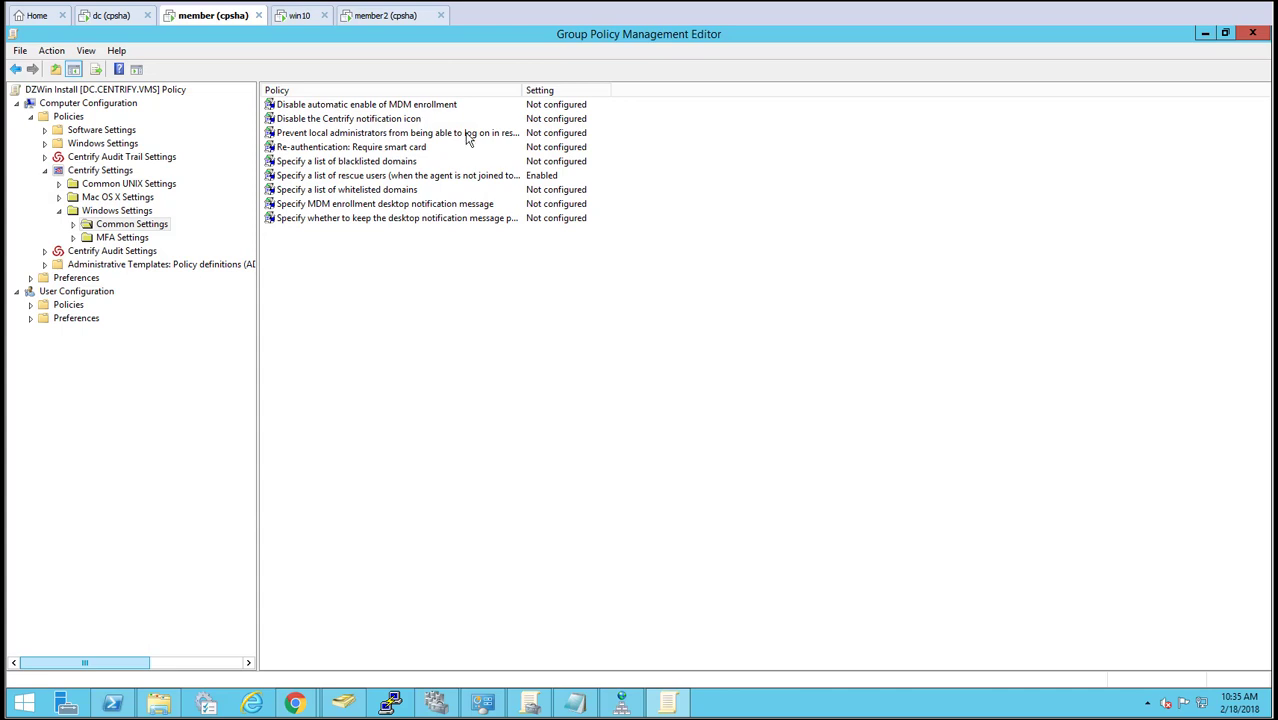
On the win10 client, search 'add' to open Add or remove programs.
left_click(292, 16)
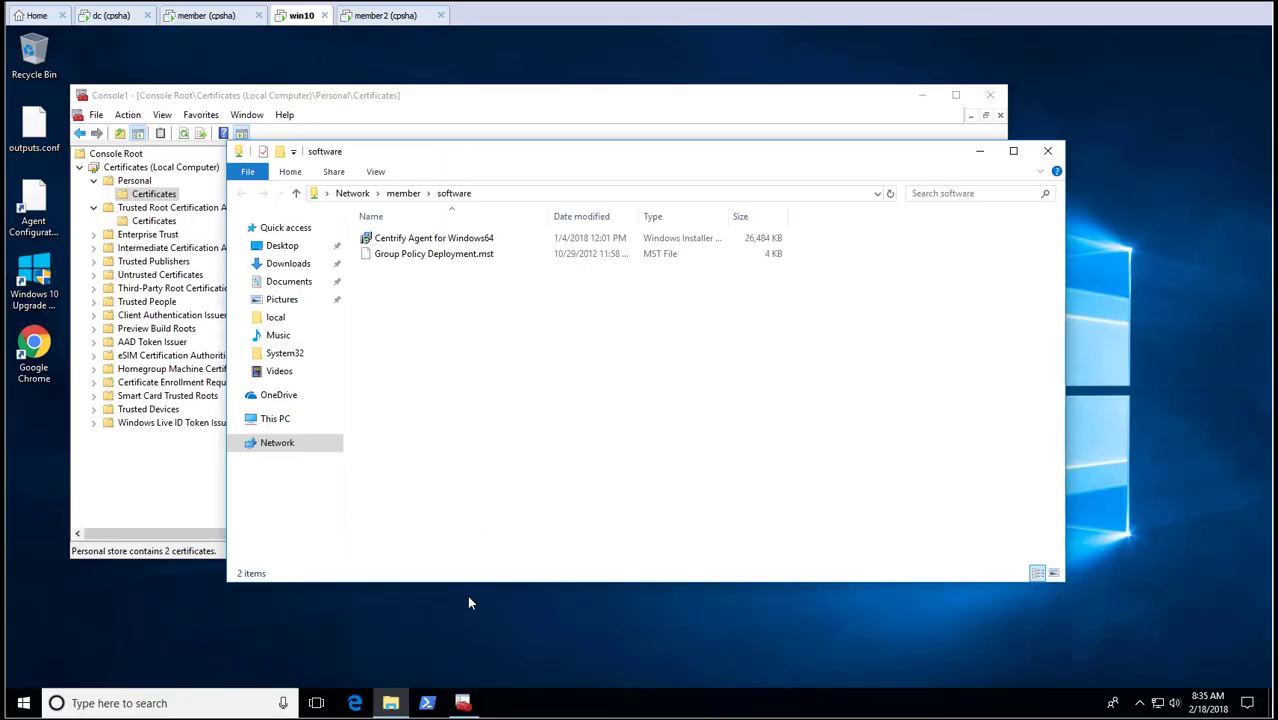
left_click(121, 703)
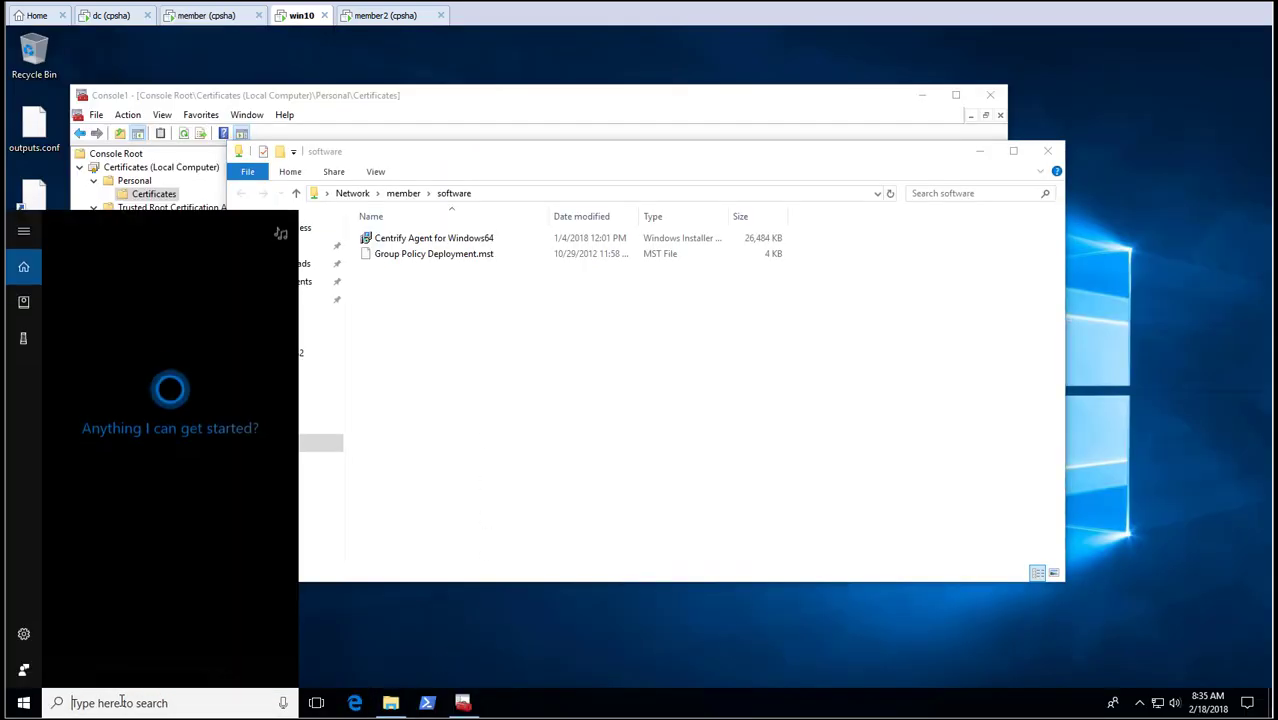
type("aff")
key("BackSpace")
key("BackSpace")
type("dd")
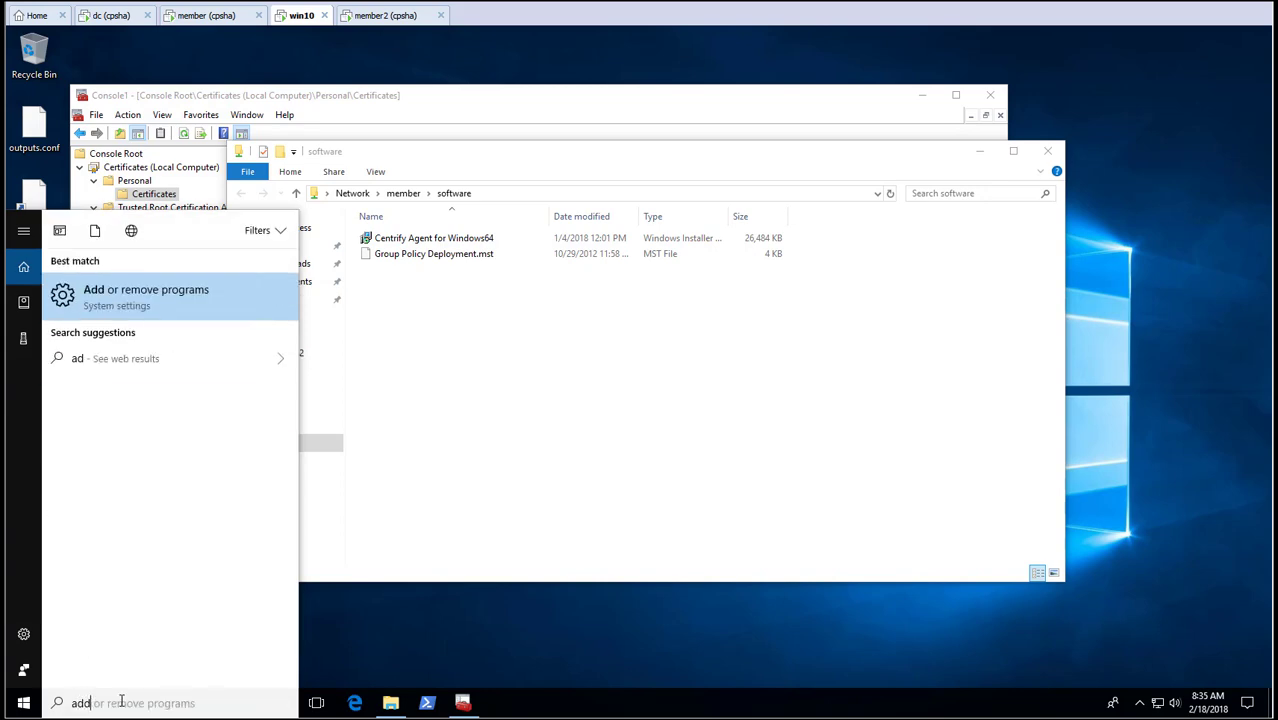
left_click(188, 318)
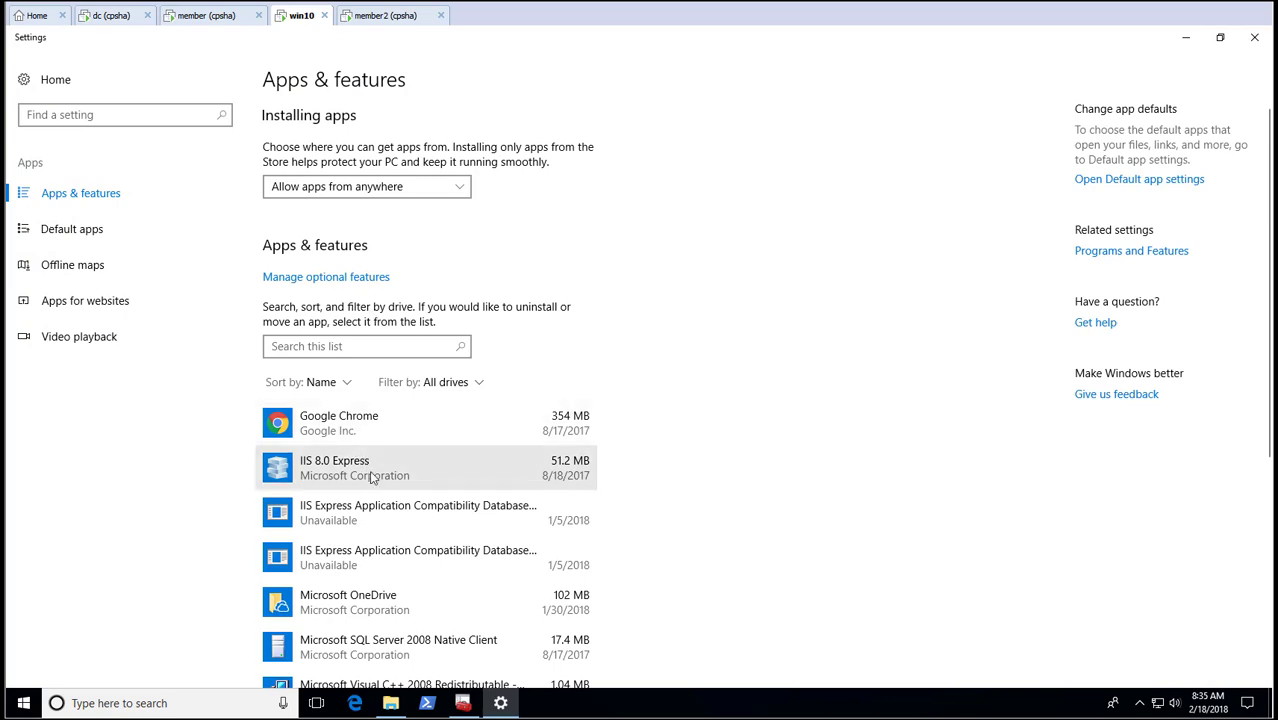
Scroll Apps & features to confirm no Centrify agent, then return to the Certificates console.
scroll(314, 494, "down", 5)
scroll(396, 504, "down", 4)
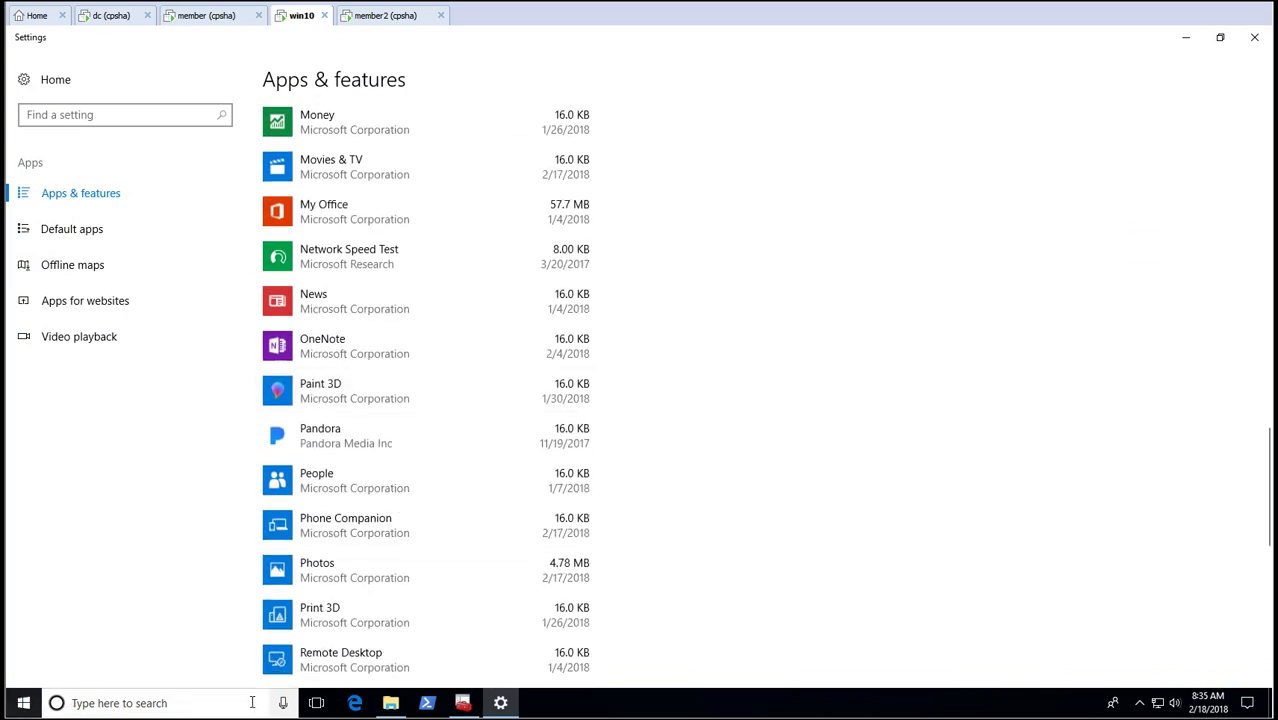
left_click(462, 703)
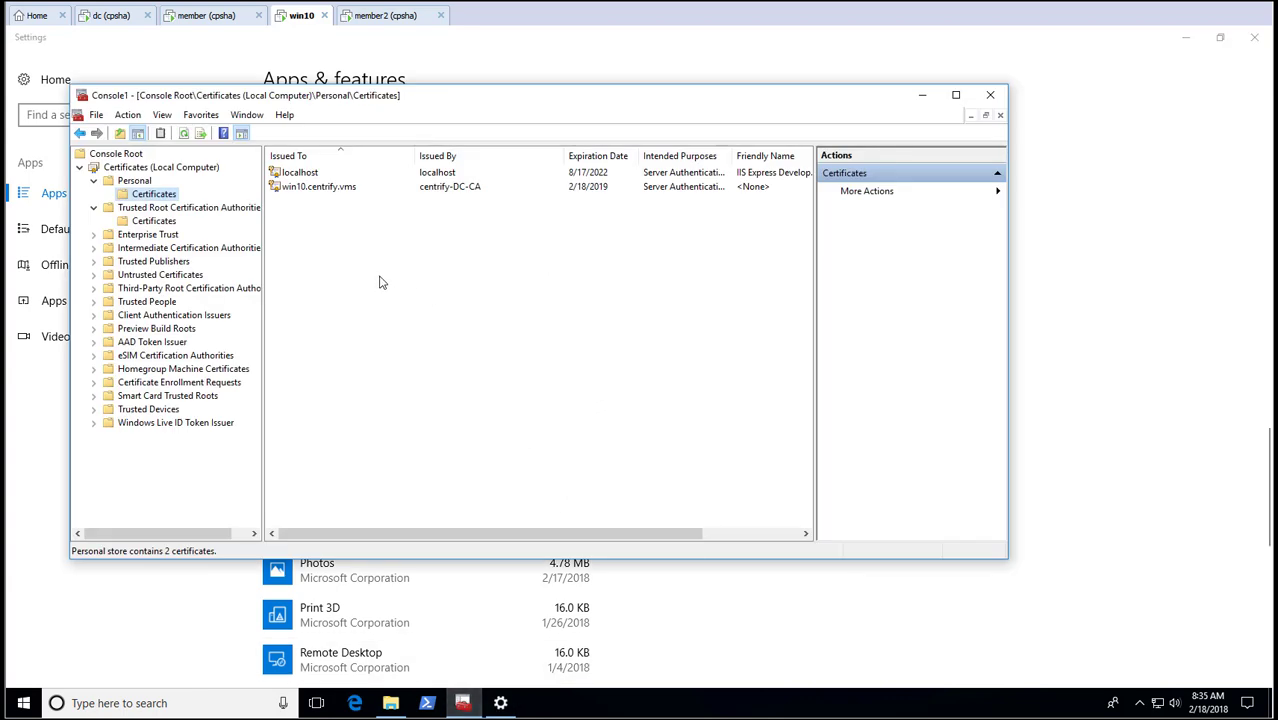
List the 36 Trusted Root Certification Authorities certificates, including centrify-DC-CA expiring 9/15/2019.
left_click(175, 208)
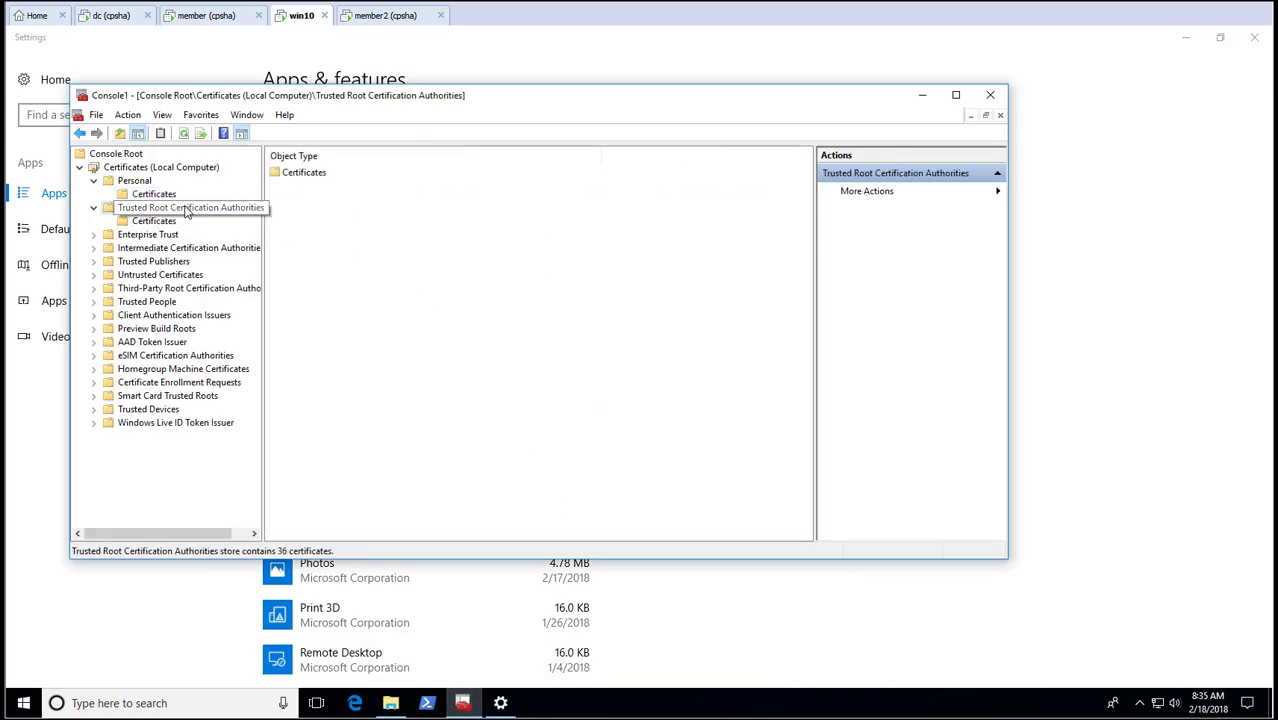
left_click(155, 221)
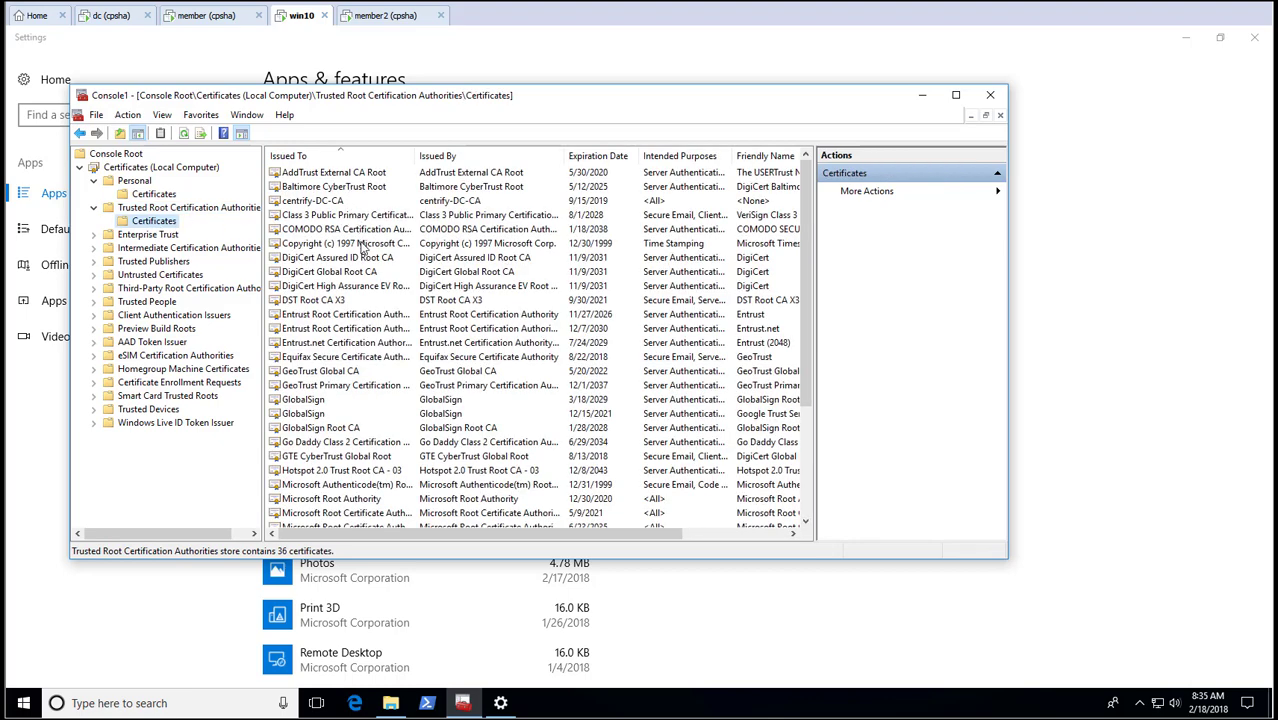
scroll(364, 250, "down", 4)
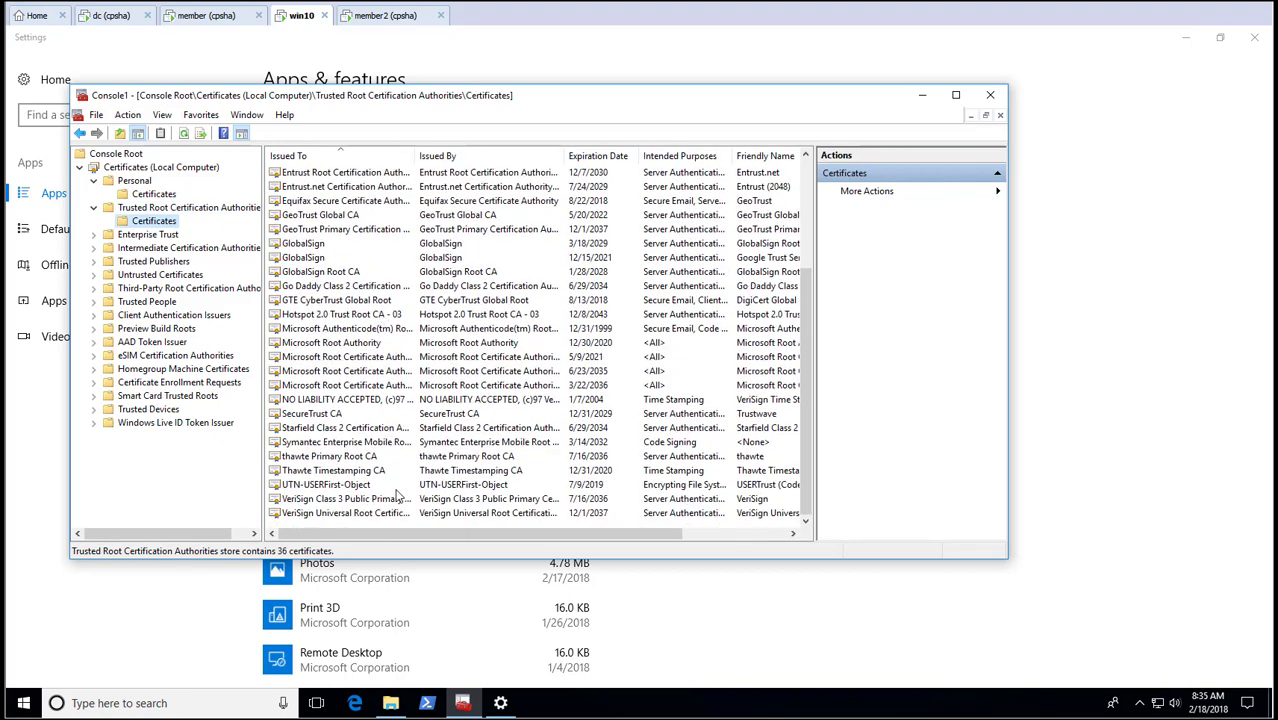
scroll(395, 490, "up", 4)
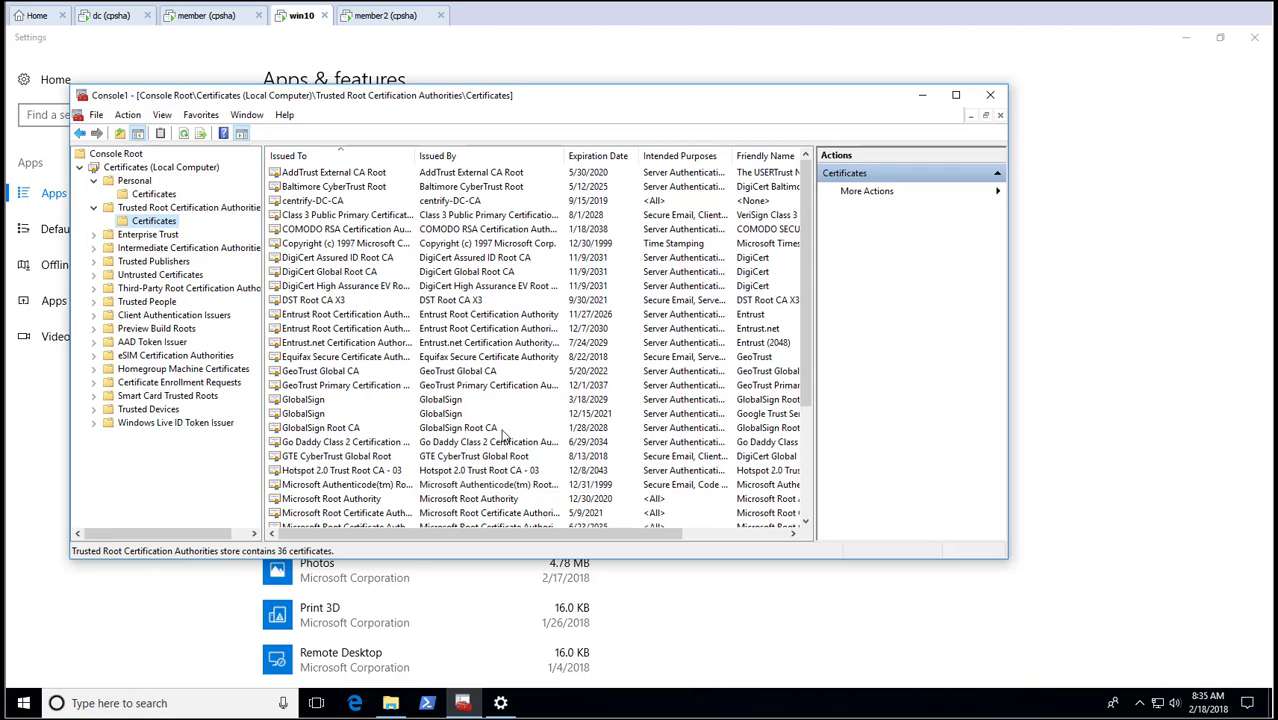